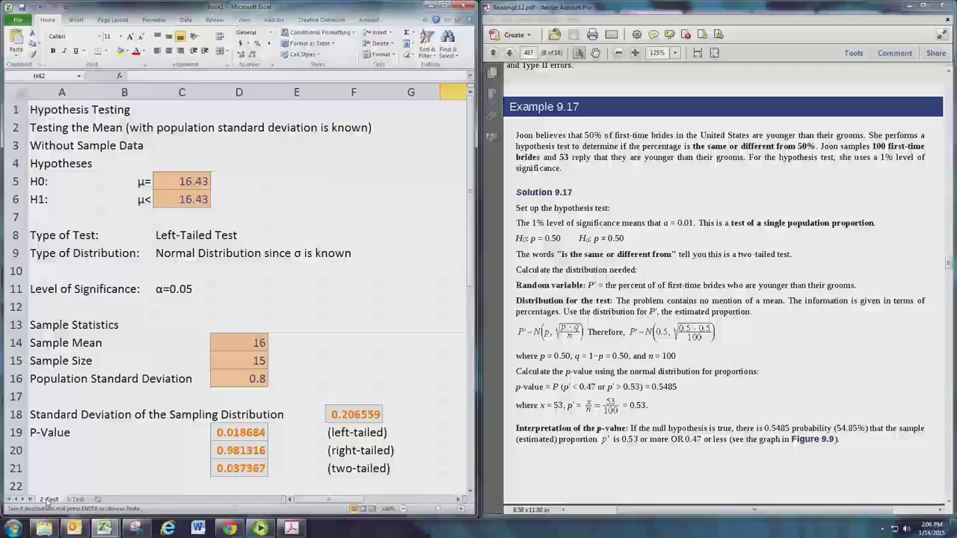
Create a copy of the Z-Test sheet with Move or Copy
{"action": "right_click", "coordinate": [47, 500]}
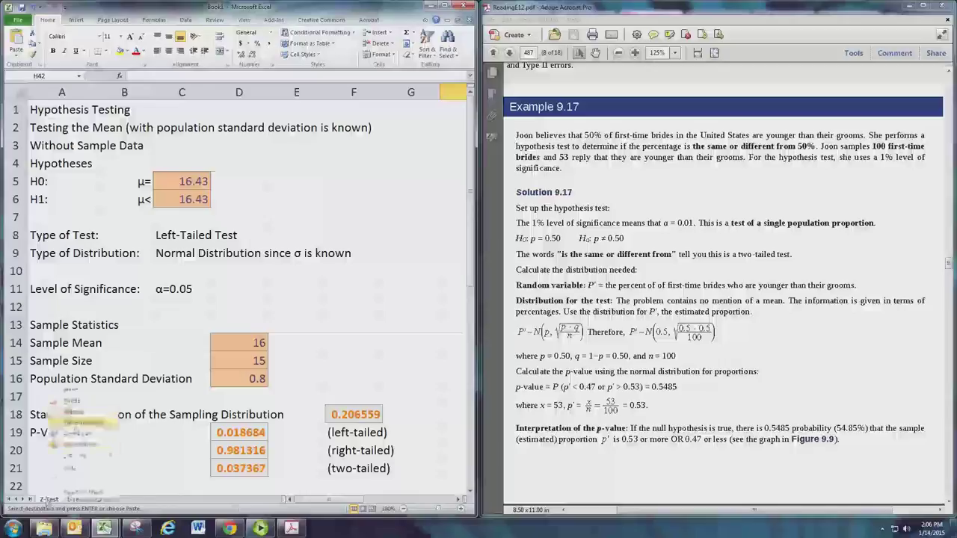
{"action": "left_click", "coordinate": [75, 425]}
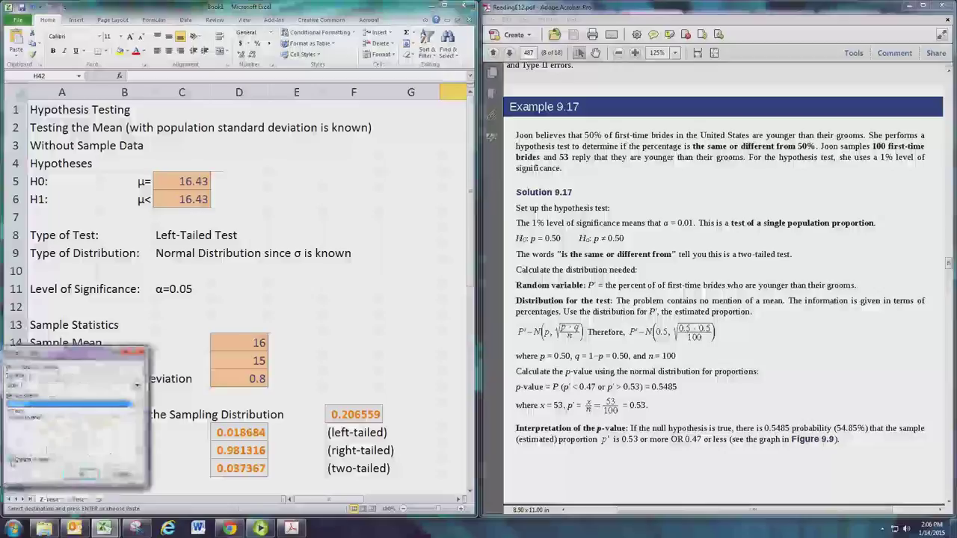
{"action": "left_click", "coordinate": [68, 417]}
{"action": "left_click", "coordinate": [81, 474]}
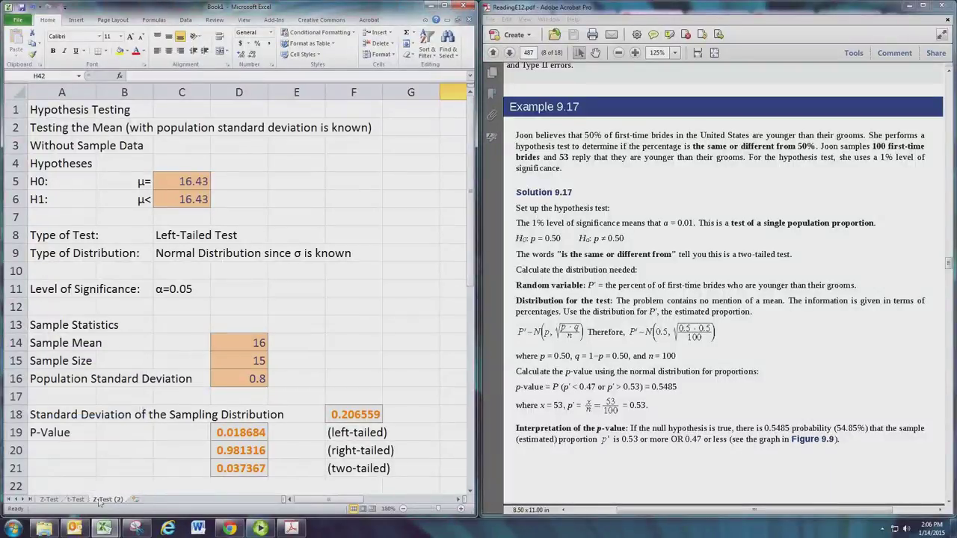
Rename the copied sheet to 'Prop-Test'
{"action": "right_click", "coordinate": [99, 499]}
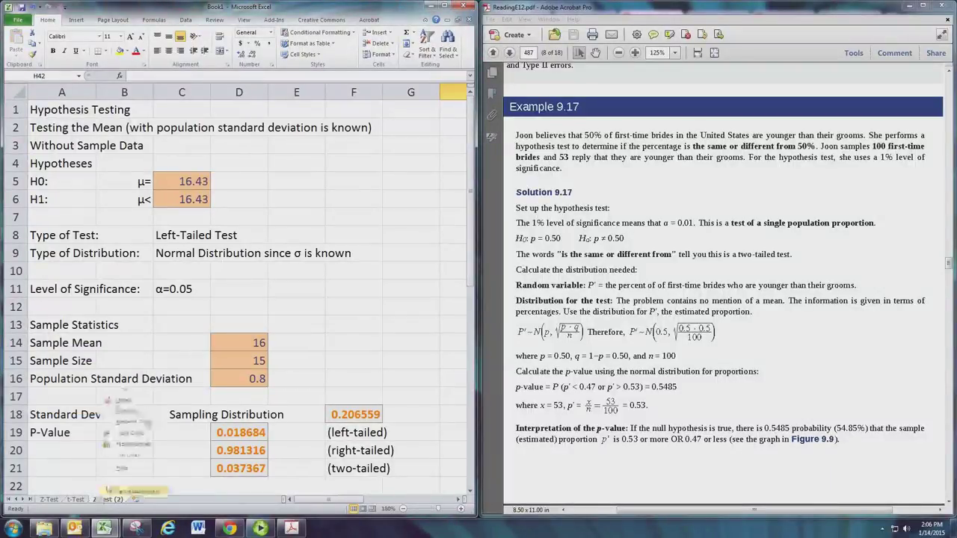
{"action": "left_click", "coordinate": [127, 423]}
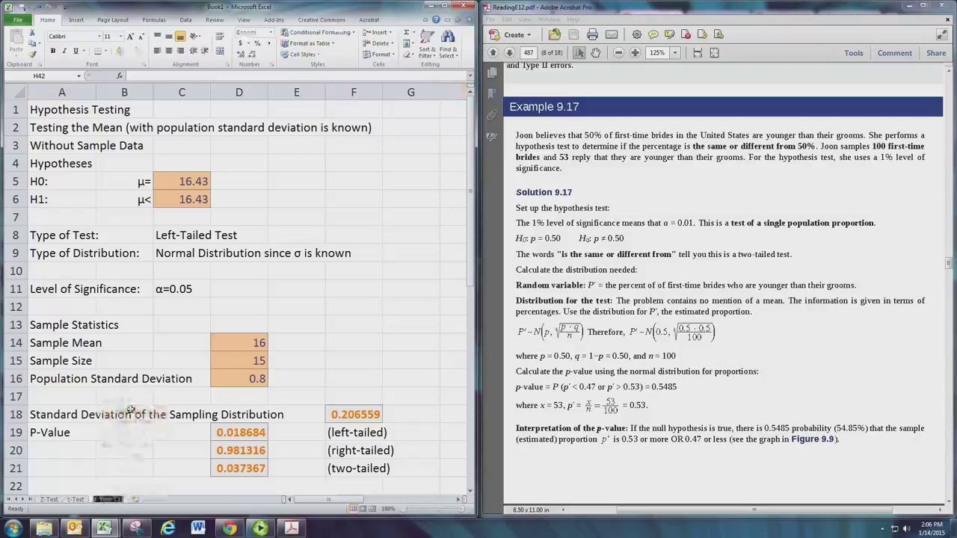
{"action": "type", "text": "Prop"}
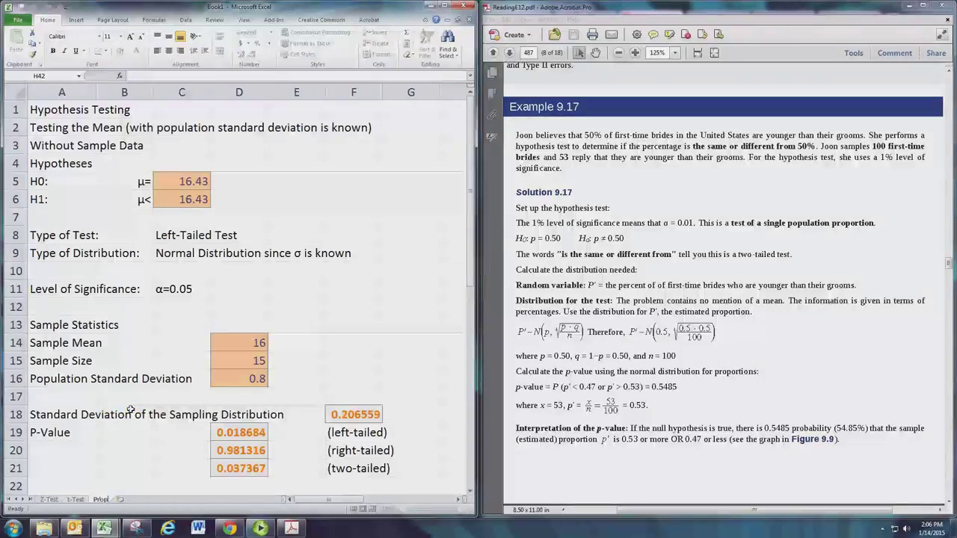
{"action": "type", "text": " Test"}
{"action": "key", "text": "Return"}
Replace the mean wording in the A2 heading so it reads 'Testing the Proportion'
{"action": "left_click", "coordinate": [54, 130]}
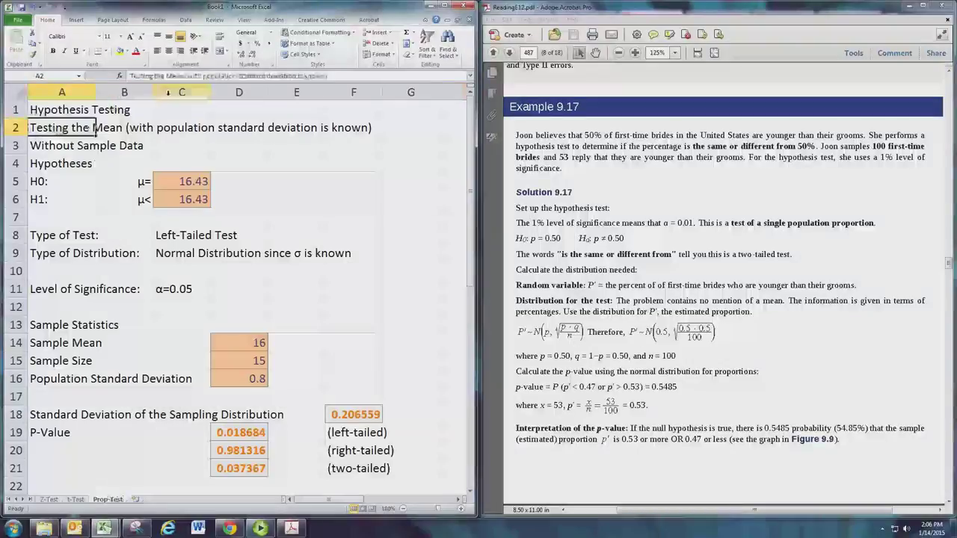
{"action": "left_click_drag", "start_coordinate": [166, 75], "coordinate": [342, 94]}
{"action": "type", "text": "Proportion"}
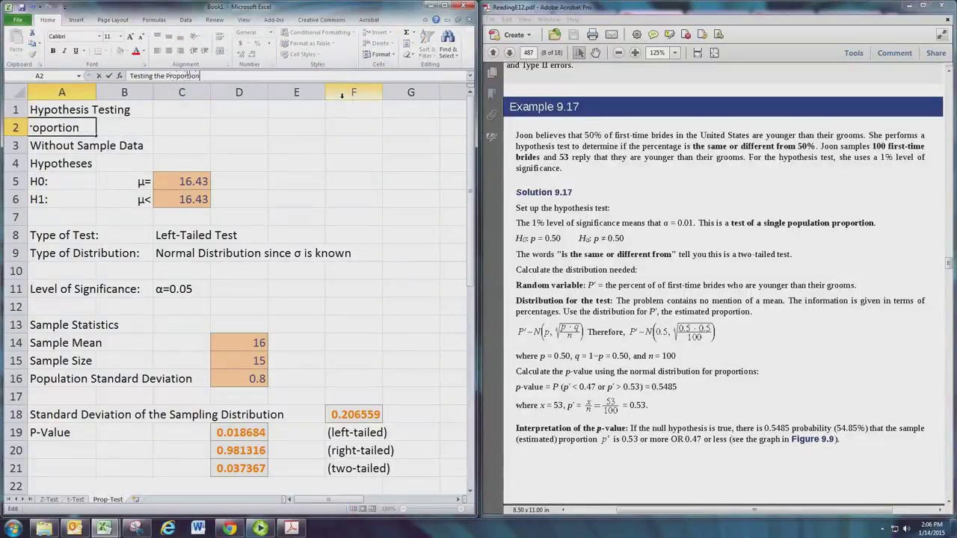
{"action": "key", "text": "Return"}
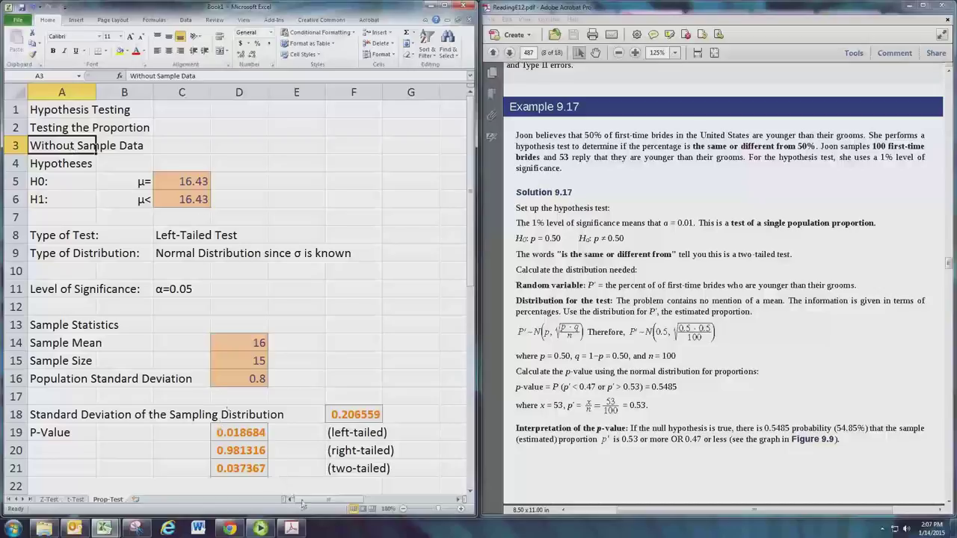
Change the H0 symbol in B5 to 'p='
{"action": "left_click", "coordinate": [56, 166]}
{"action": "left_click", "coordinate": [55, 183]}
{"action": "left_click", "coordinate": [55, 201]}
{"action": "left_click", "coordinate": [54, 185]}
{"action": "left_click", "coordinate": [57, 201]}
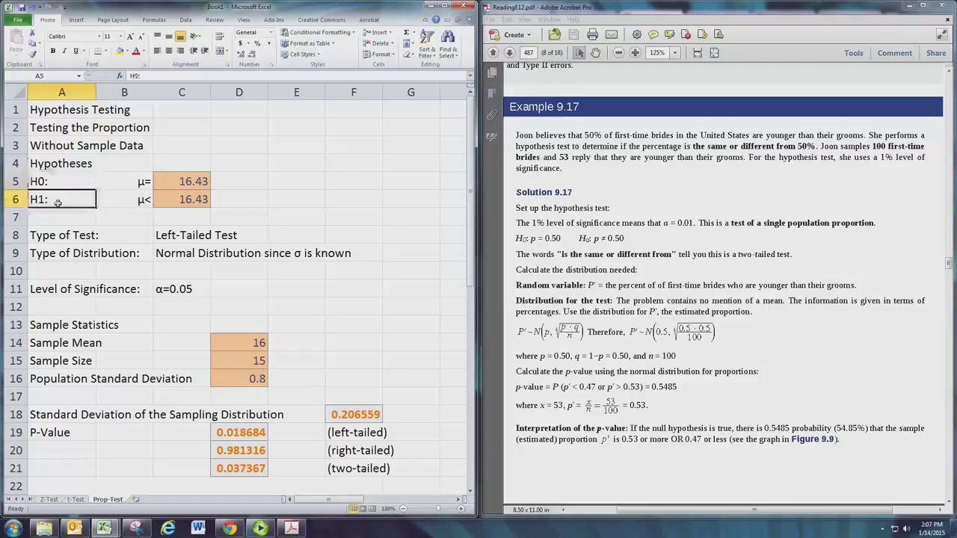
{"action": "left_click", "coordinate": [123, 186]}
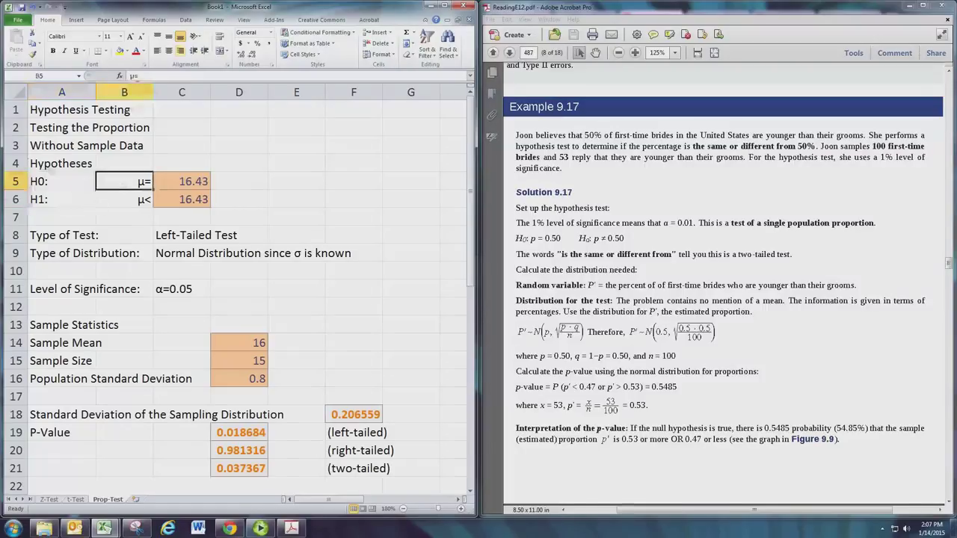
{"action": "left_click", "coordinate": [157, 50]}
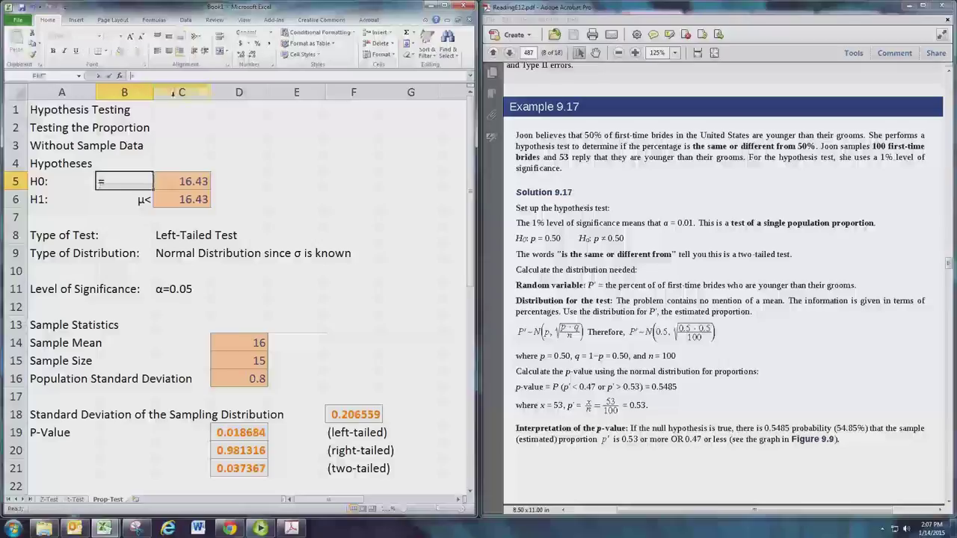
{"action": "type", "text": "p="}
{"action": "key", "text": "Return"}
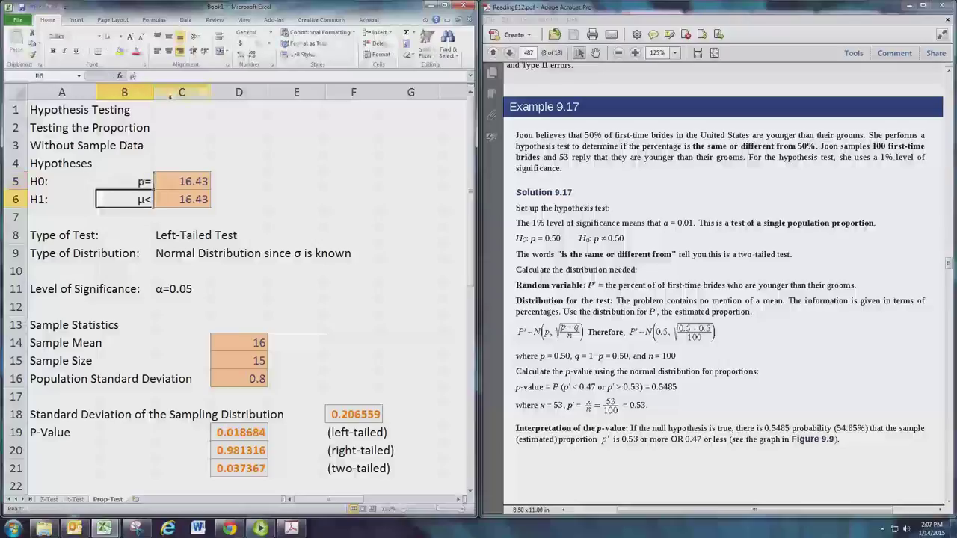
Shorten the H1 label in B6 to 'p' and reopen it for editing
{"action": "left_click", "coordinate": [142, 77]}
{"action": "key", "text": "BackSpace"}
{"action": "key", "text": "BackSpace"}
{"action": "type", "text": "p<"}
{"action": "key", "text": "BackSpace"}
{"action": "key", "text": "Return"}
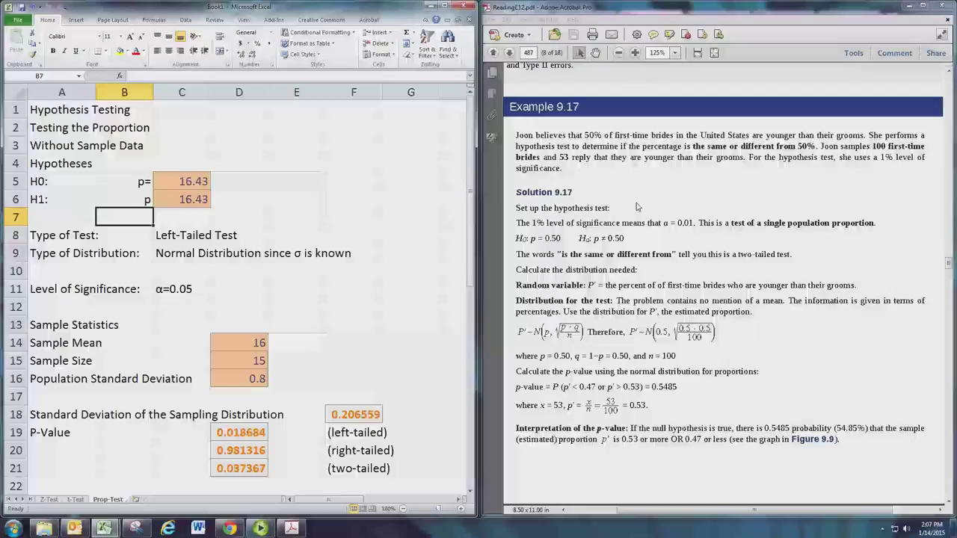
{"action": "left_click", "coordinate": [131, 202]}
{"action": "double_click", "coordinate": [148, 202]}
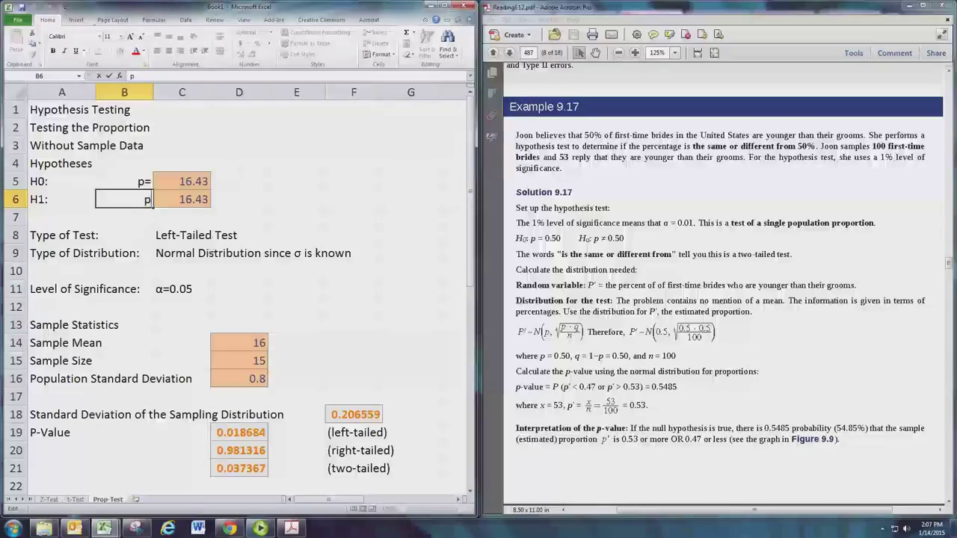
Insert the ≠ symbol into B6 so the H1 label reads 'p≠'
{"action": "left_click", "coordinate": [441, 41]}
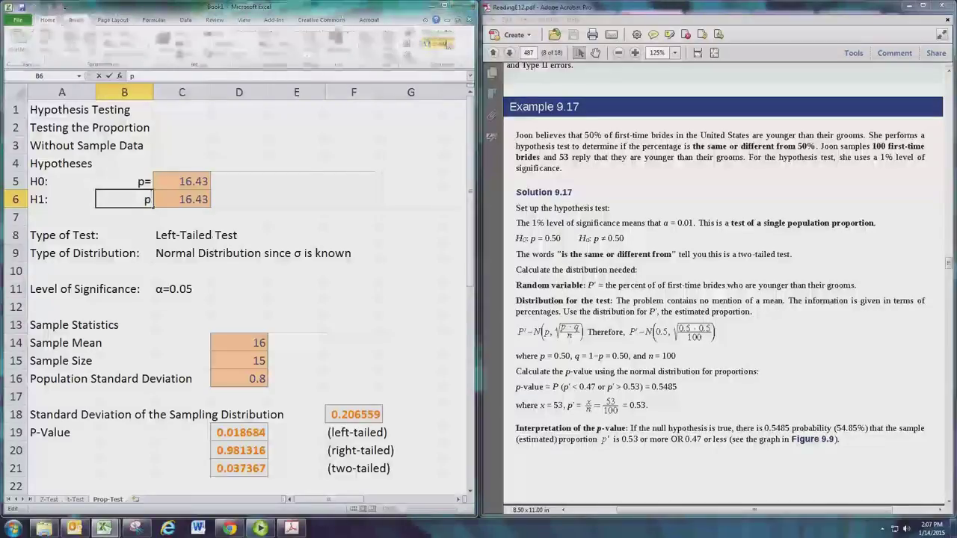
{"action": "left_click", "coordinate": [319, 237]}
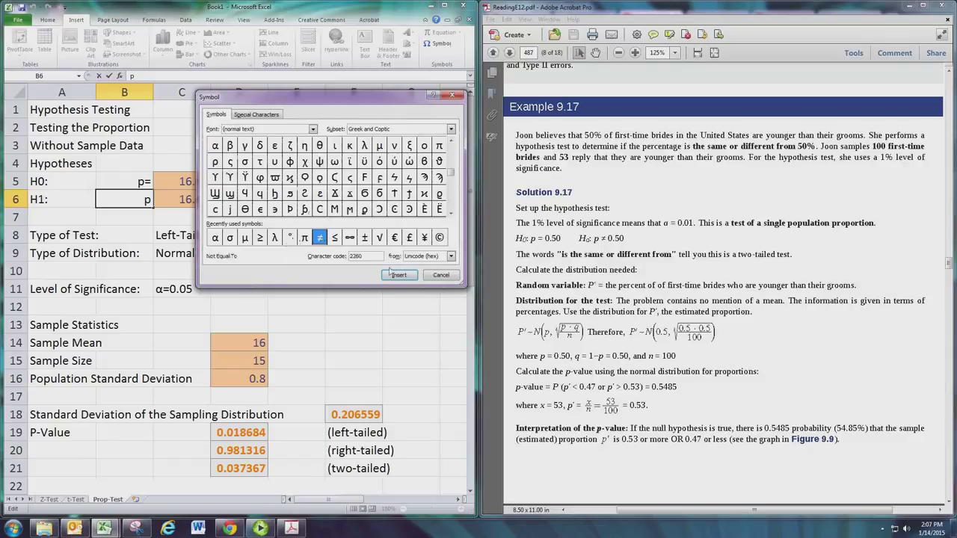
{"action": "key", "text": "Return"}
{"action": "key", "text": "Escape"}
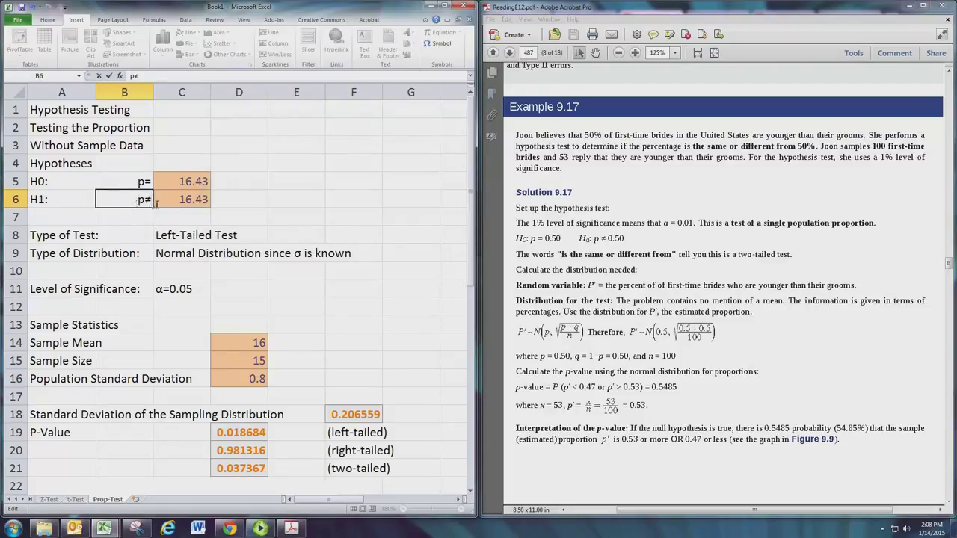
Enter 0.5 as the H1 value in C6 and the H0 value in C5
{"action": "left_click", "coordinate": [172, 202]}
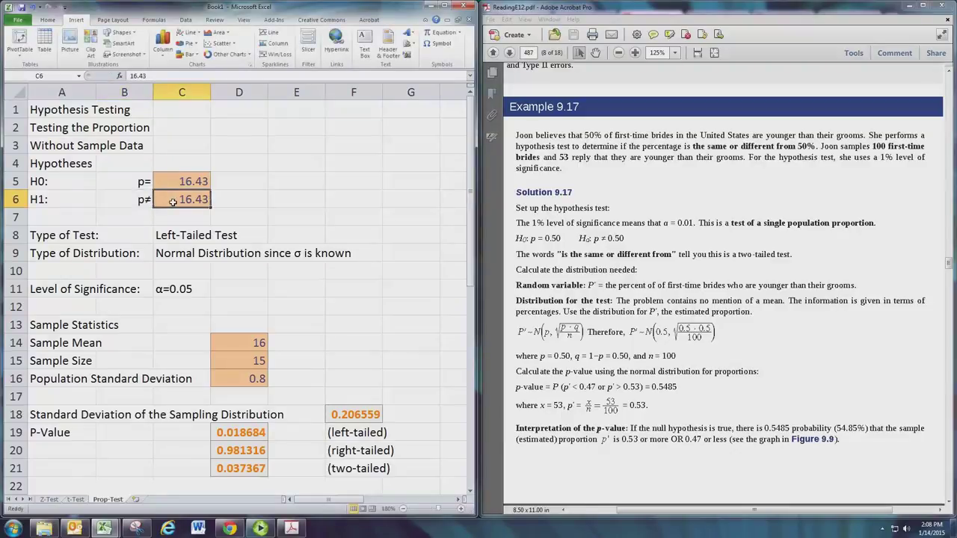
{"action": "type", "text": "0.5"}
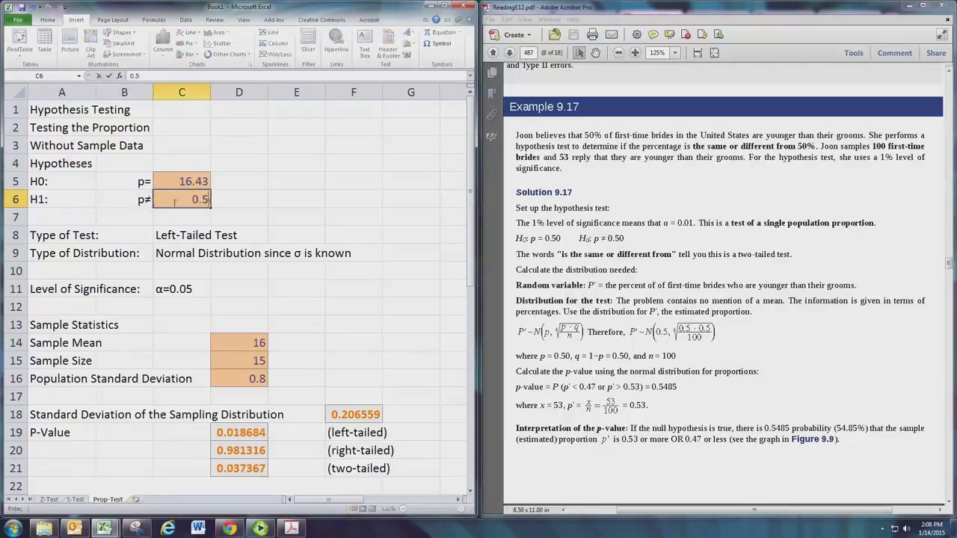
{"action": "key", "text": "Return"}
{"action": "left_click", "coordinate": [171, 202]}
{"action": "key", "text": "Up"}
{"action": "type", "text": "0.5"}
{"action": "key", "text": "Return"}
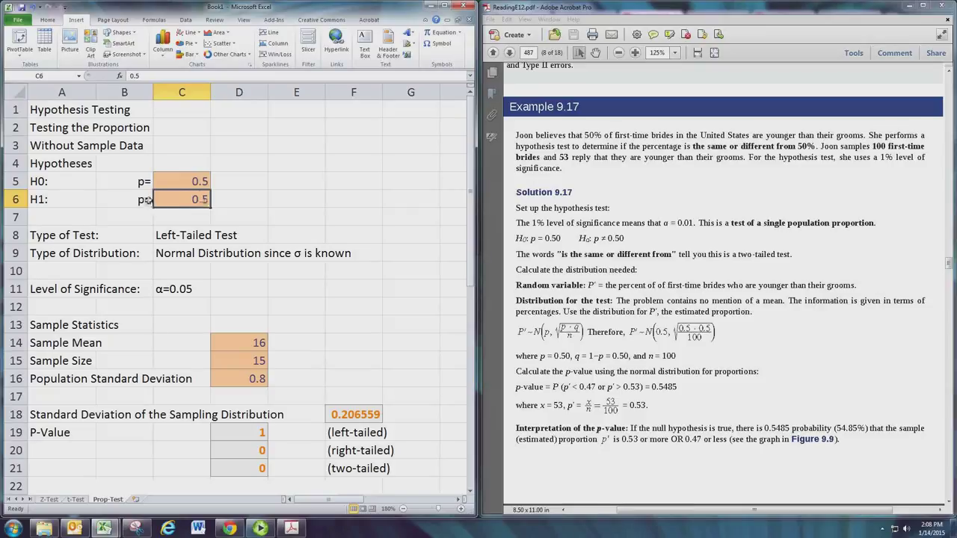
Change the test type in C8 from Left-Tailed to Two-Tailed Test
{"action": "left_click", "coordinate": [175, 236]}
{"action": "double_click", "coordinate": [178, 237]}
{"action": "double_click", "coordinate": [177, 236]}
{"action": "type", "text": "Two"}
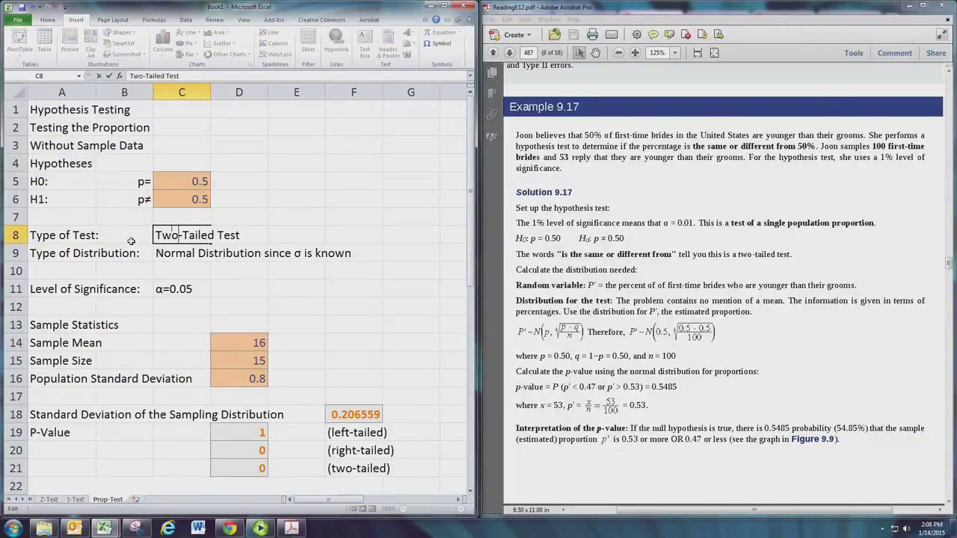
{"action": "key", "text": "Return"}
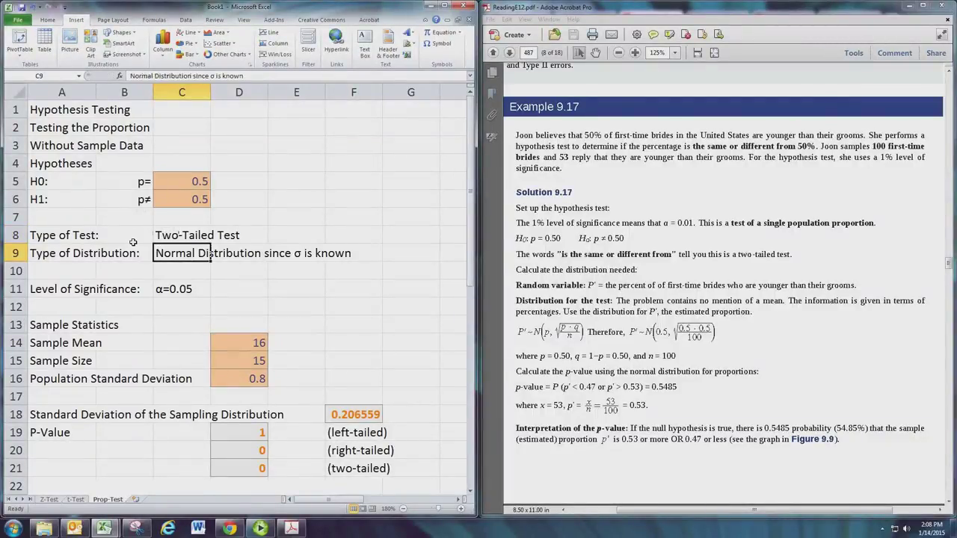
Replace 'σ is known' in C9 with 'it's a proportion test with a large sample'
{"action": "double_click", "coordinate": [200, 255]}
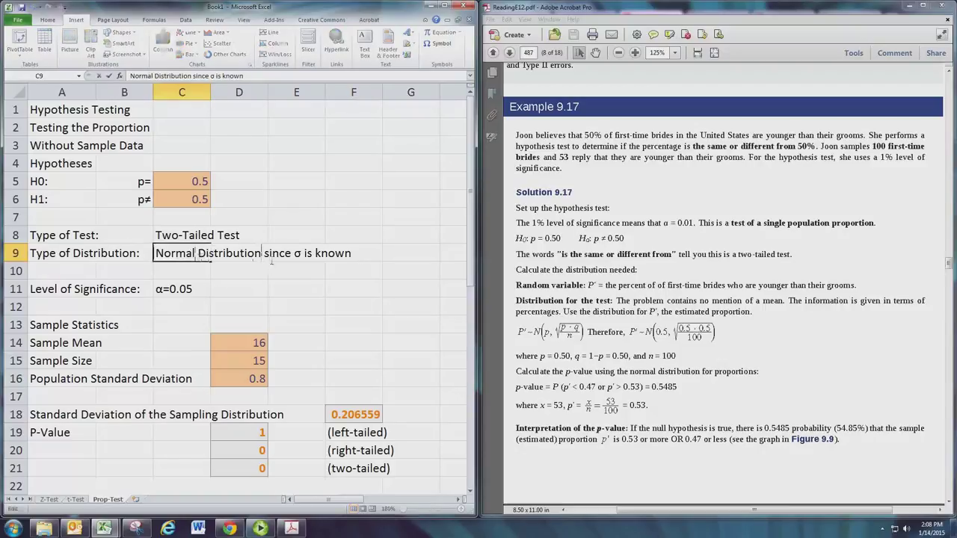
{"action": "left_click_drag", "start_coordinate": [294, 256], "coordinate": [366, 260]}
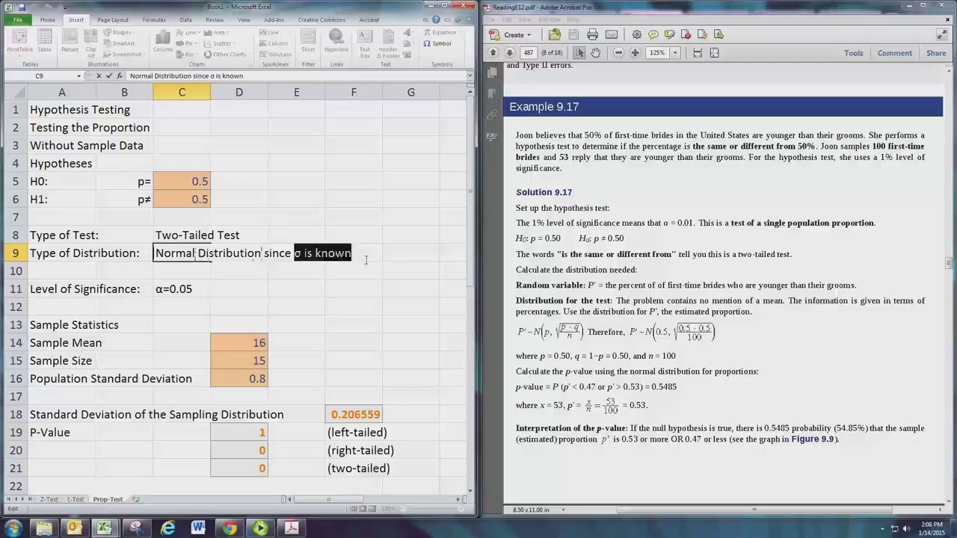
{"action": "type", "text": "it's a "}
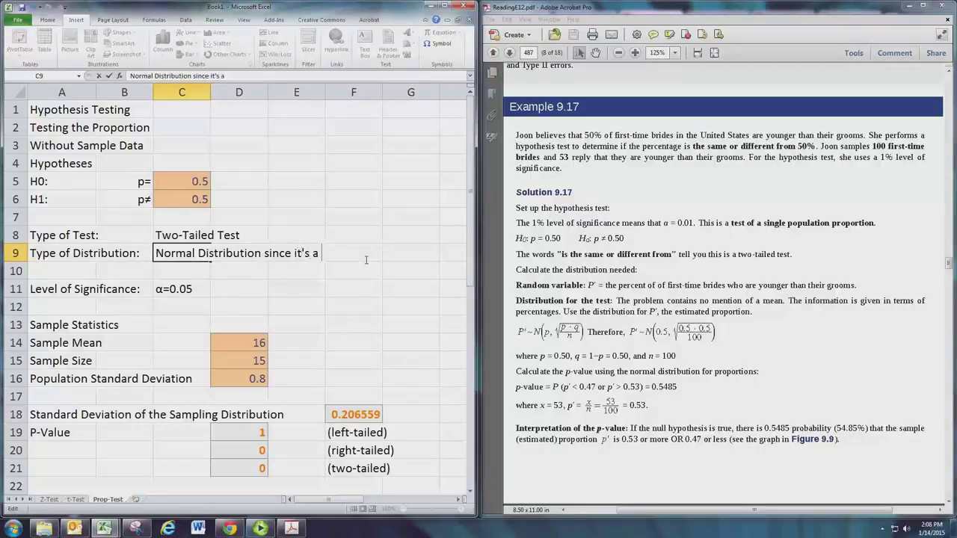
{"action": "type", "text": "proportion tes"}
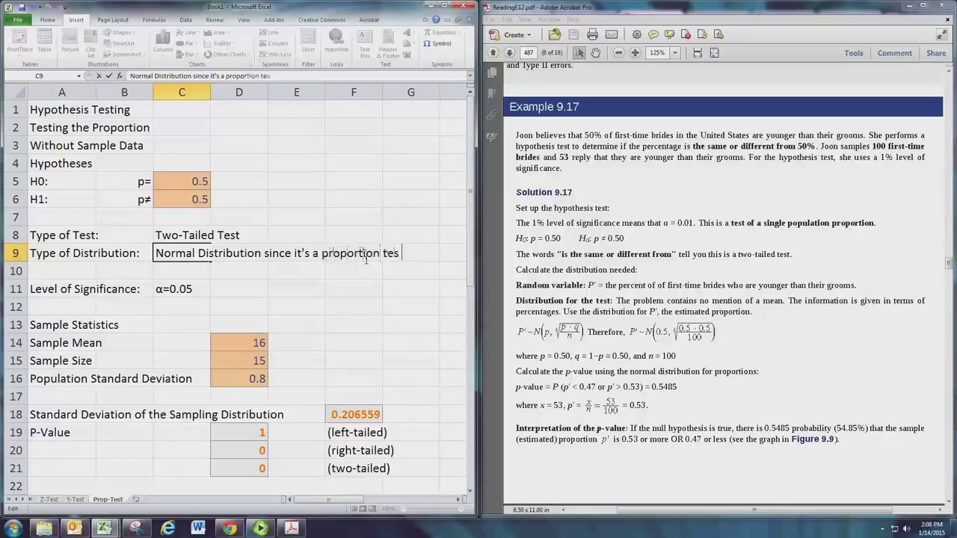
{"action": "type", "text": "t with a l"}
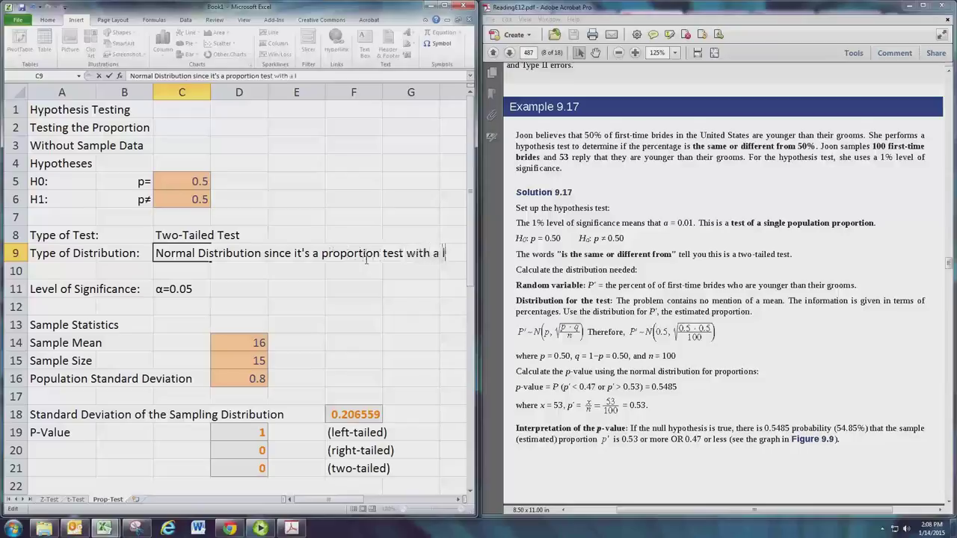
{"action": "type", "text": "arge"}
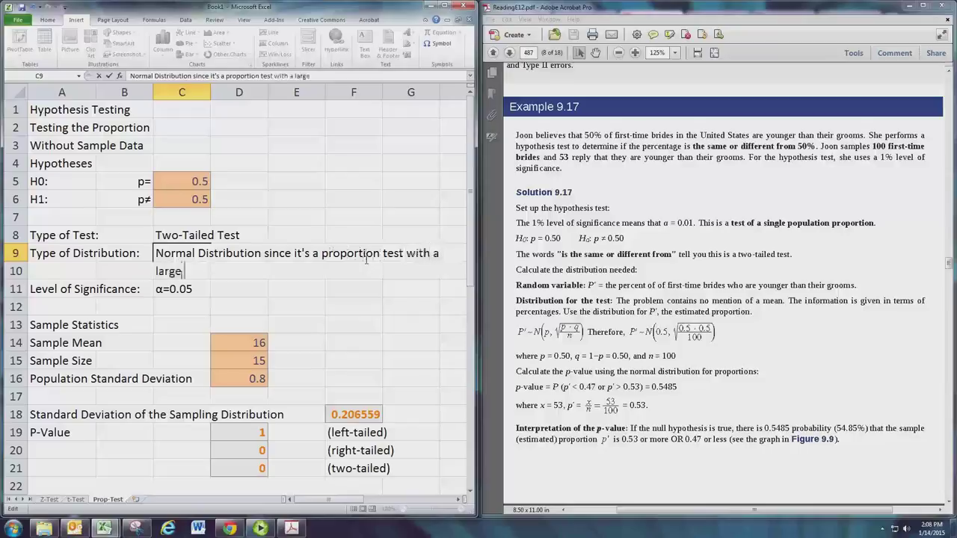
{"action": "type", "text": " sample"}
{"action": "key", "text": "Return"}
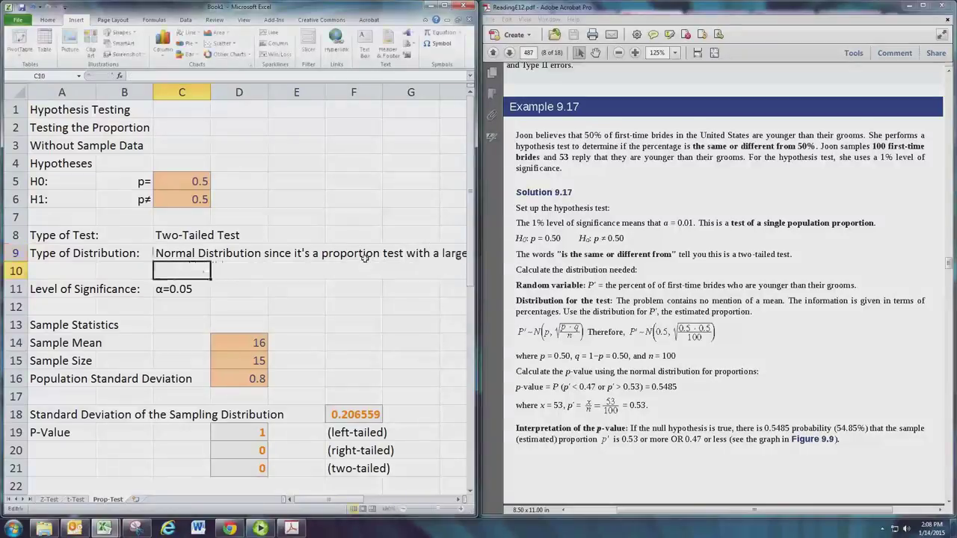
{"action": "double_click", "coordinate": [196, 297]}
{"action": "key", "text": "BackSpace"}
{"action": "type", "text": "1"}
{"action": "key", "text": "Return"}
{"action": "key", "text": "Return"}
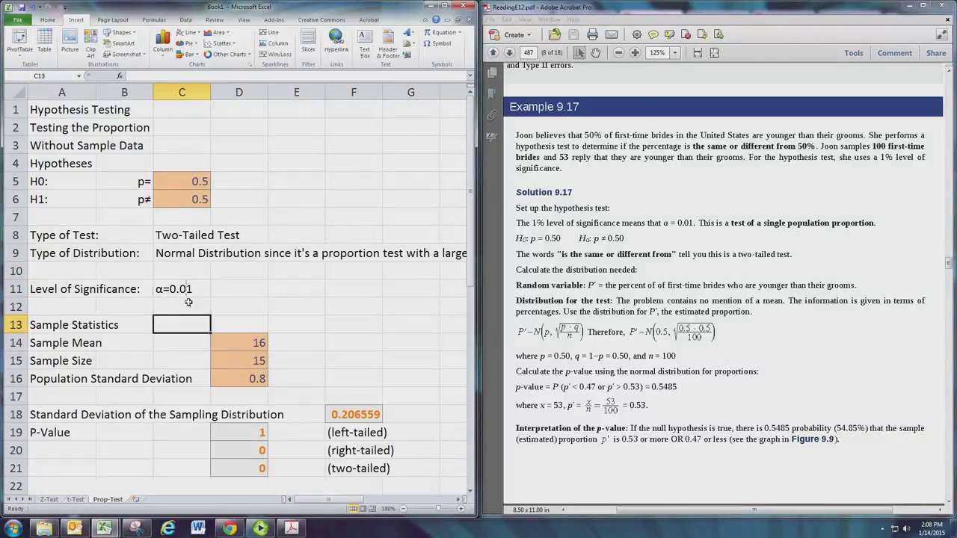
{"action": "scroll", "coordinate": [187, 300], "scroll_direction": "down", "scroll_amount": 1}
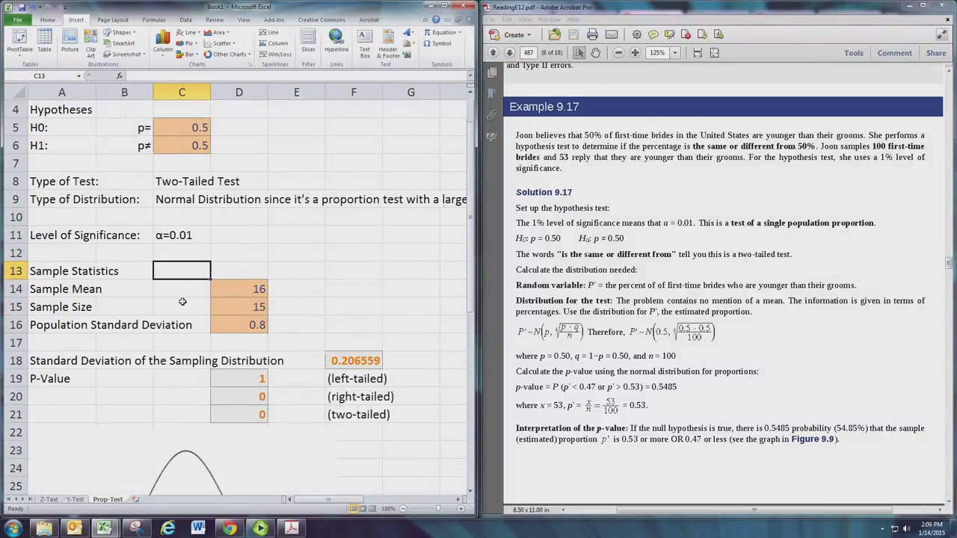
{"action": "scroll", "coordinate": [182, 302], "scroll_direction": "down", "scroll_amount": 1}
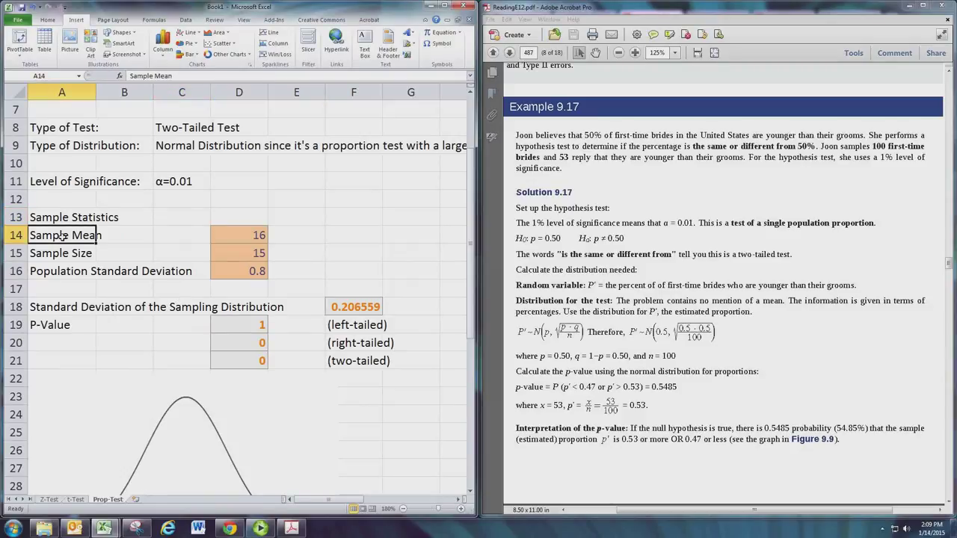
Relabel A14 as 'Number of Sucesses' and A16 as 'Sample Proportion'
{"action": "type", "text": "Number "}
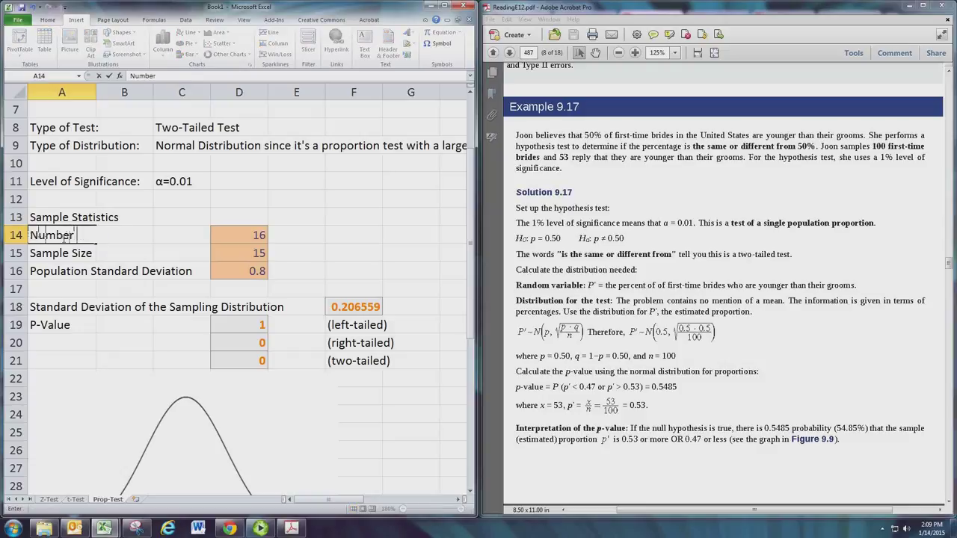
{"action": "type", "text": "of Sucesses"}
{"action": "key", "text": "Return"}
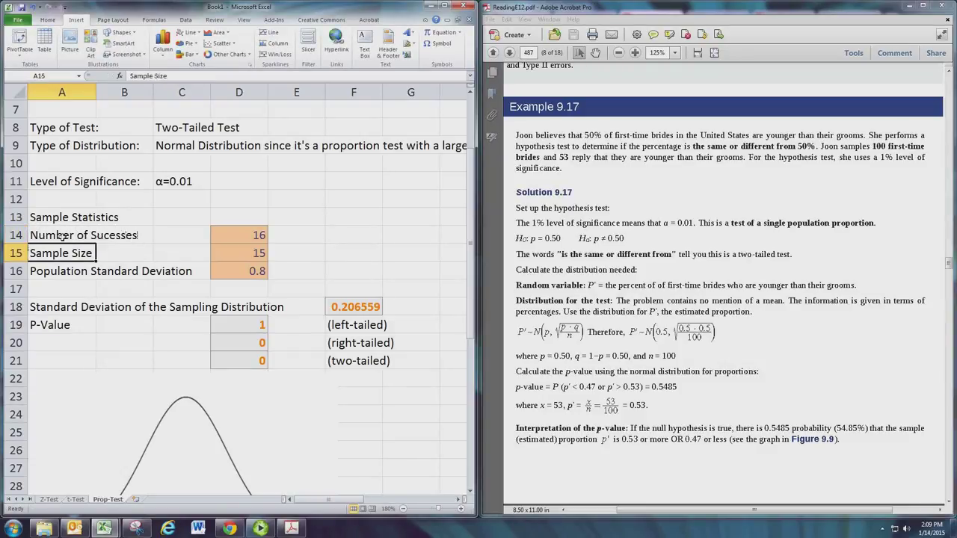
{"action": "key", "text": "Return"}
{"action": "type", "text": "Sample Proportion"}
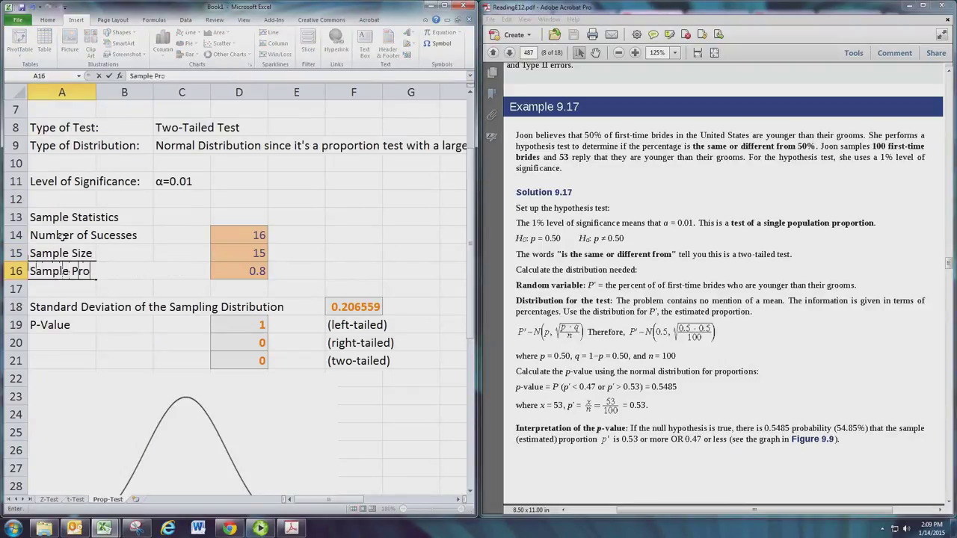
{"action": "key", "text": "Return"}
{"action": "key", "text": "Up"}
{"action": "key", "text": "Right"}
{"action": "key", "text": "Right"}
{"action": "key", "text": "Right"}
{"action": "key", "text": "Right"}
{"action": "key", "text": "Up"}
{"action": "key", "text": "Up"}
{"action": "key", "text": "Left"}
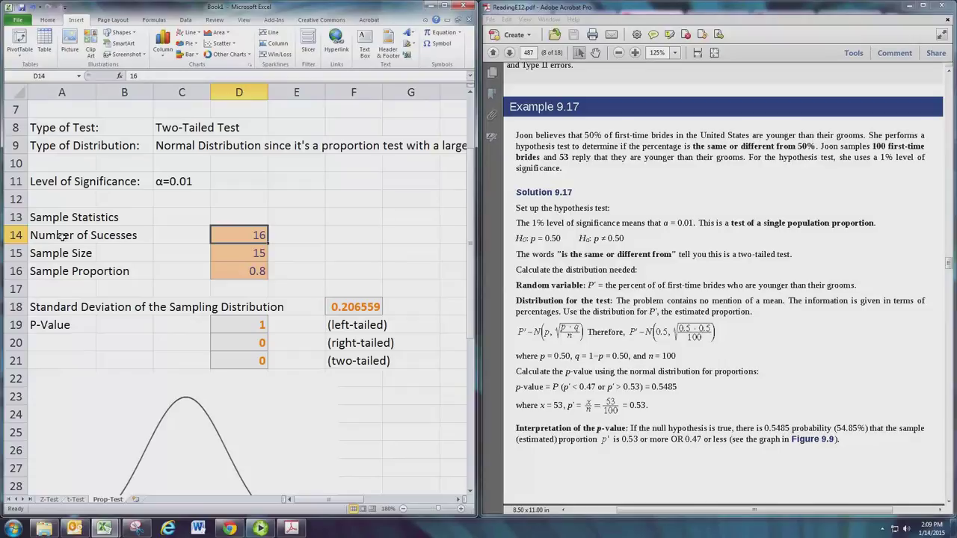
Enter 53 successes in D14 and sample size 100 in D15, then type =D14/D15 in D16
{"action": "type", "text": "53"}
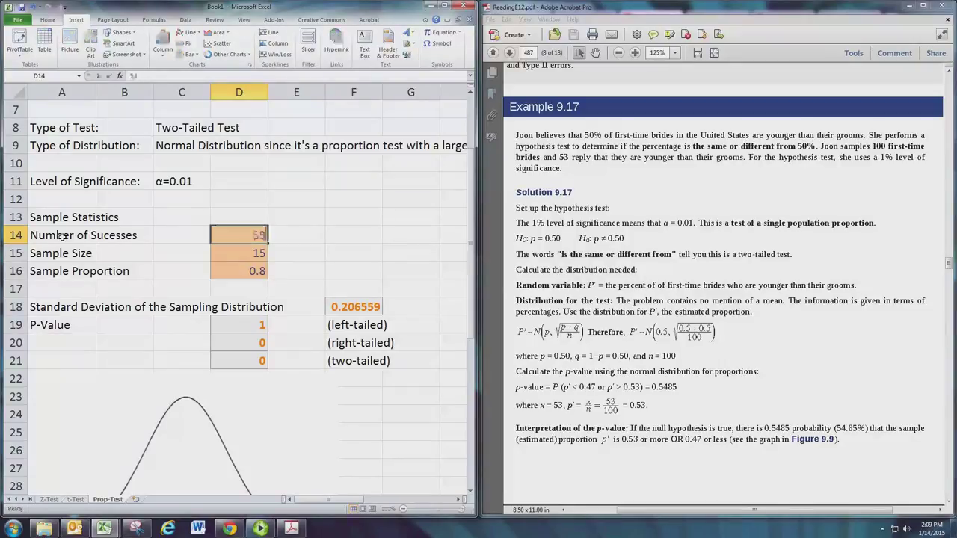
{"action": "key", "text": "Return"}
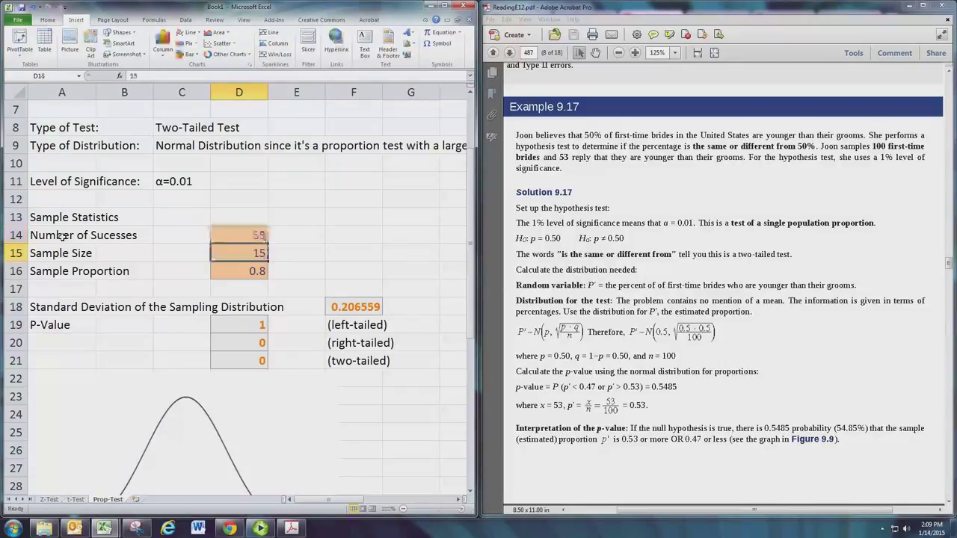
{"action": "type", "text": "100"}
{"action": "key", "text": "Return"}
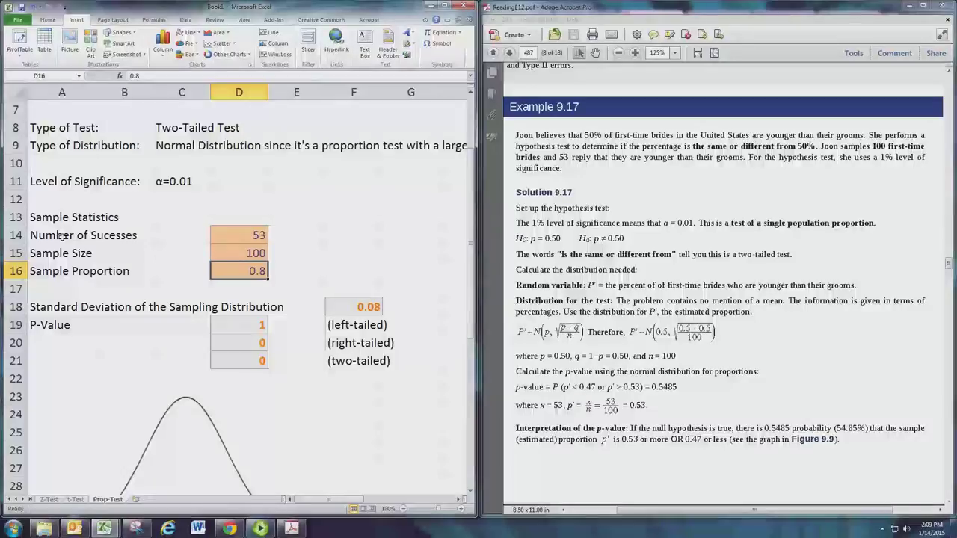
{"action": "type", "text": "="}
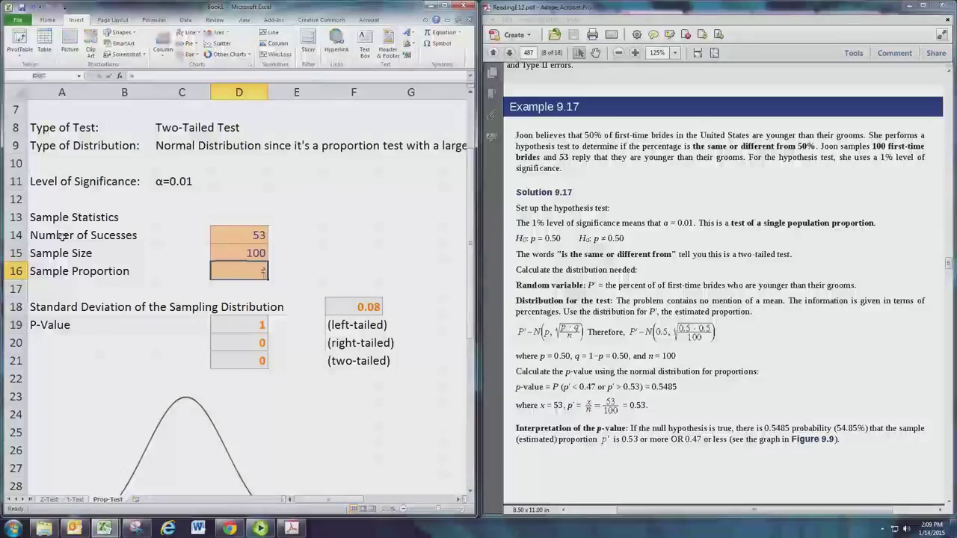
{"action": "type", "text": "D14/D15"}
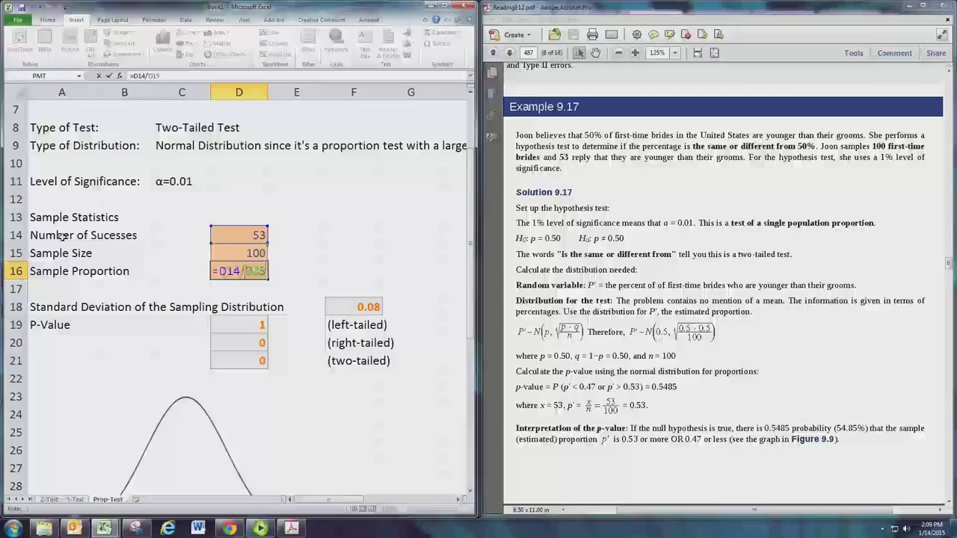
Commit =D14/D15 giving 0.53, and apply the Calculation cell style to D16
{"action": "key", "text": "Return"}
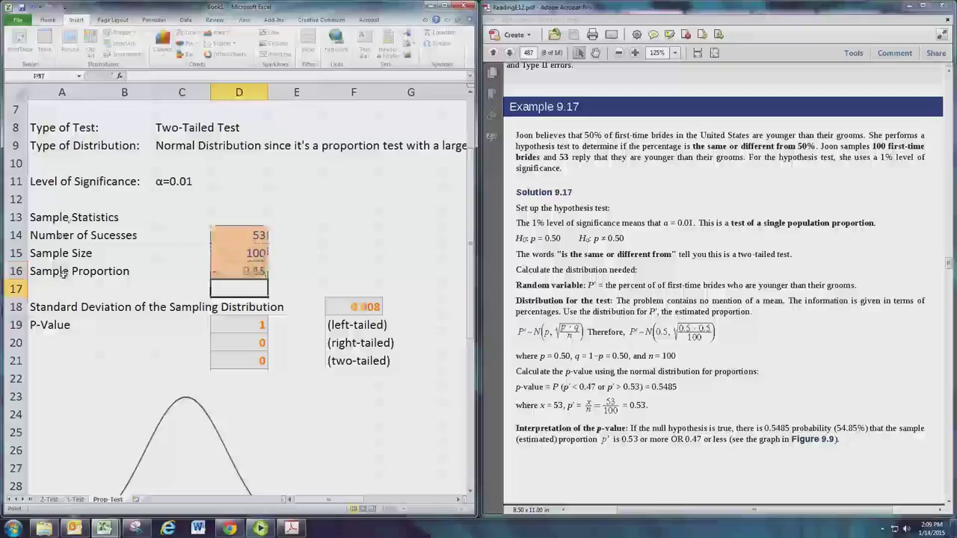
{"action": "key", "text": "Up"}
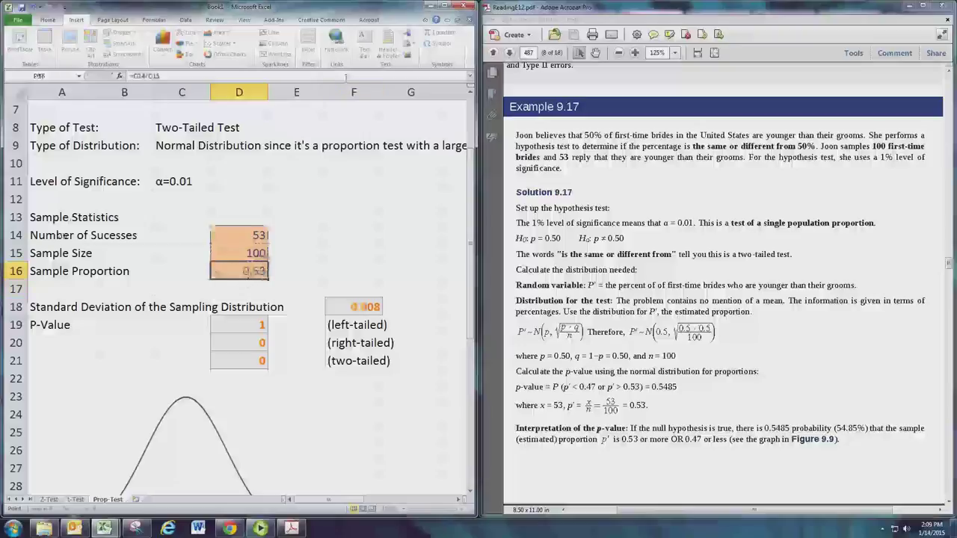
{"action": "left_click", "coordinate": [48, 20]}
{"action": "left_click", "coordinate": [302, 53]}
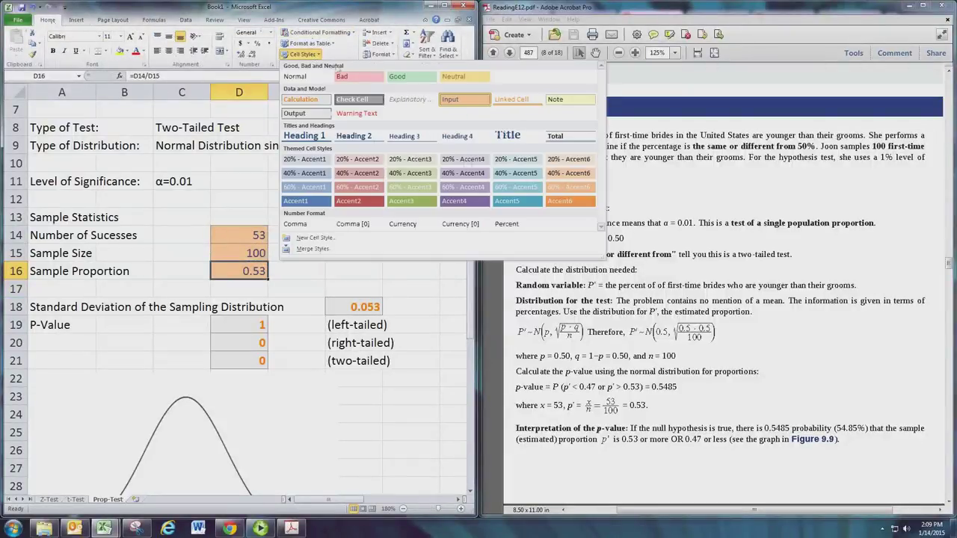
{"action": "left_click", "coordinate": [307, 100]}
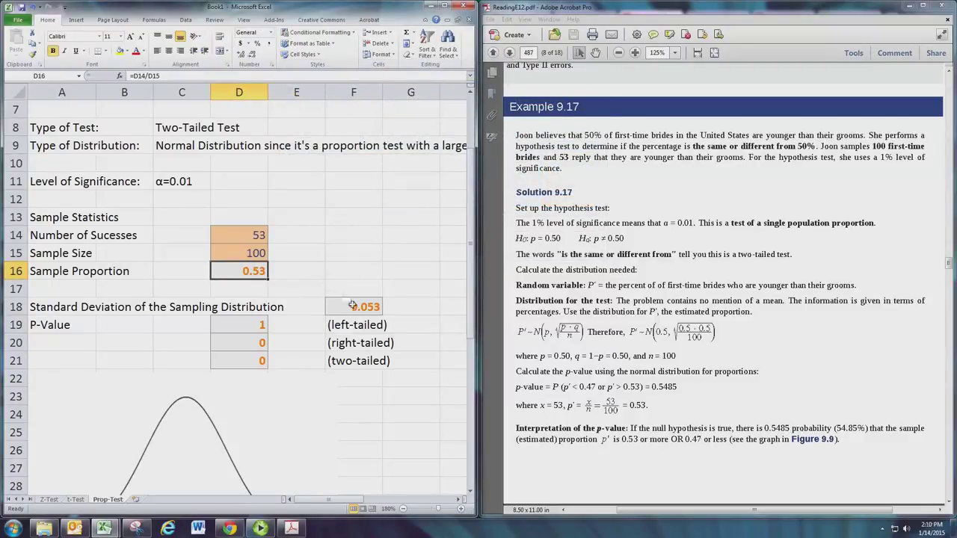
Delete the old bell-curve picture from the sheet
{"action": "left_click", "coordinate": [264, 458]}
{"action": "key", "text": "Delete"}
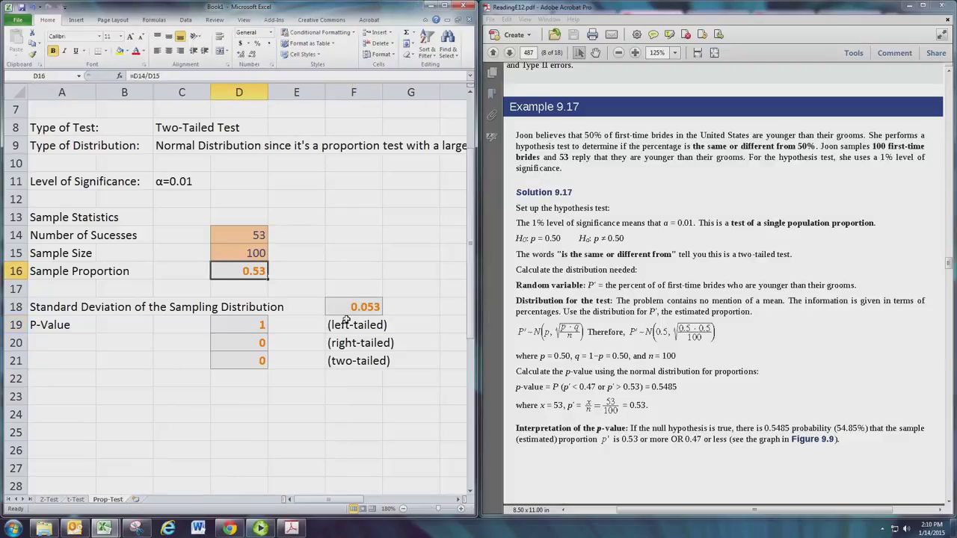
{"action": "left_click", "coordinate": [348, 314]}
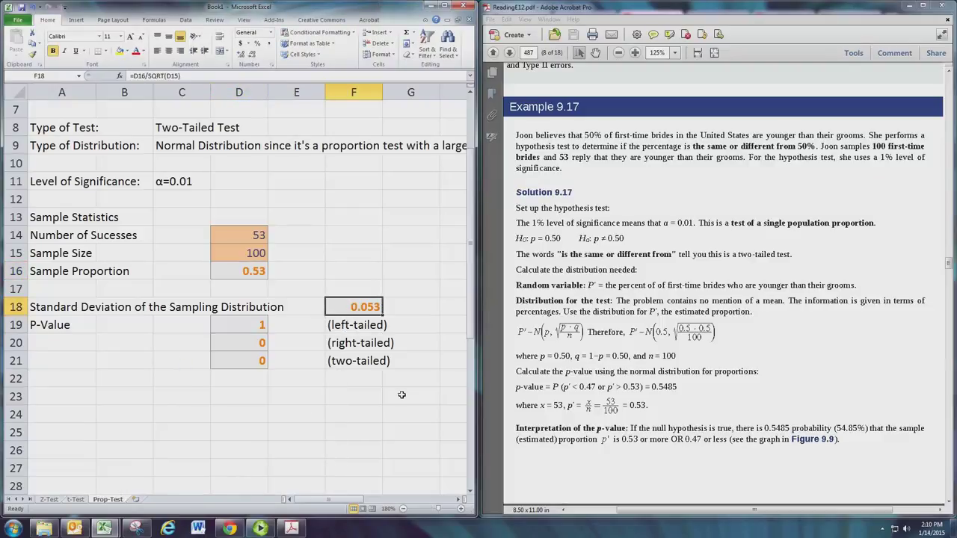
Clear the old standard deviation formula in F18
{"action": "key", "text": "Delete"}
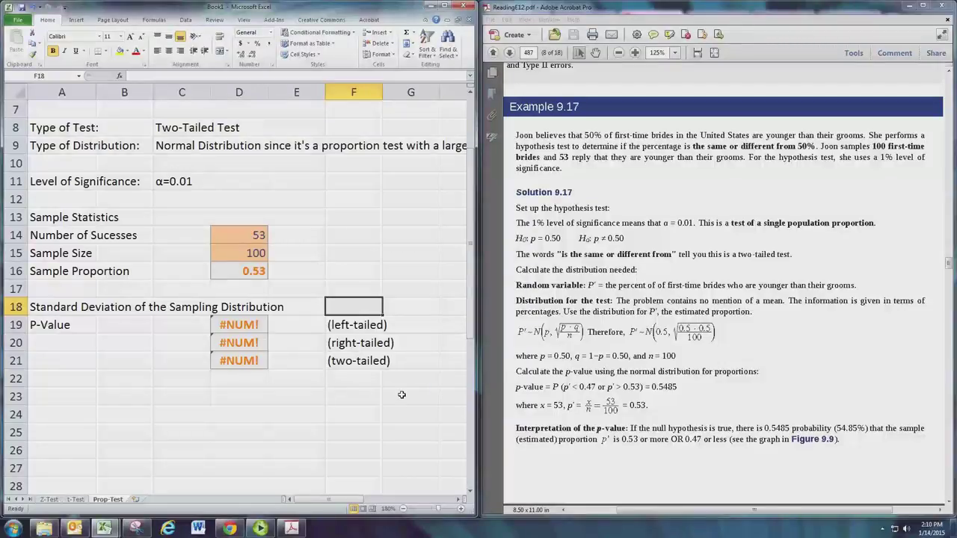
Enter =SQRT(C5*(1-C5)/D15) in F18 so the standard deviation becomes 0.05
{"action": "type", "text": "="}
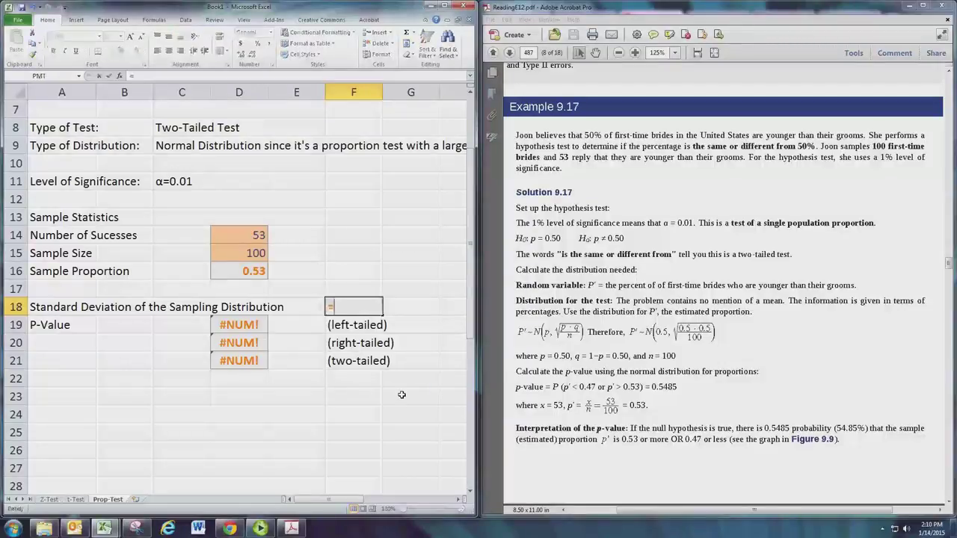
{"action": "type", "text": "SQRT("}
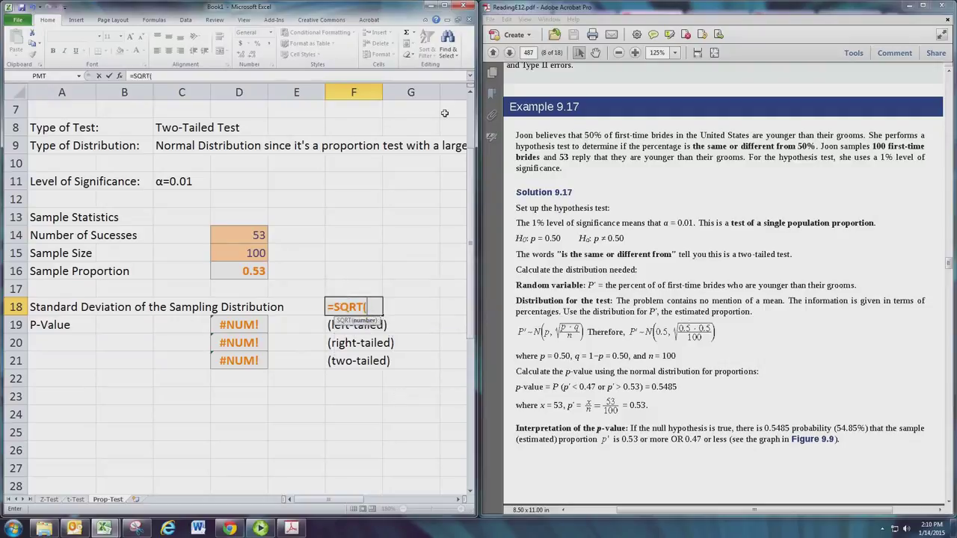
{"action": "left_click", "coordinate": [470, 95]}
{"action": "left_click", "coordinate": [470, 95]}
{"action": "left_click", "coordinate": [470, 95]}
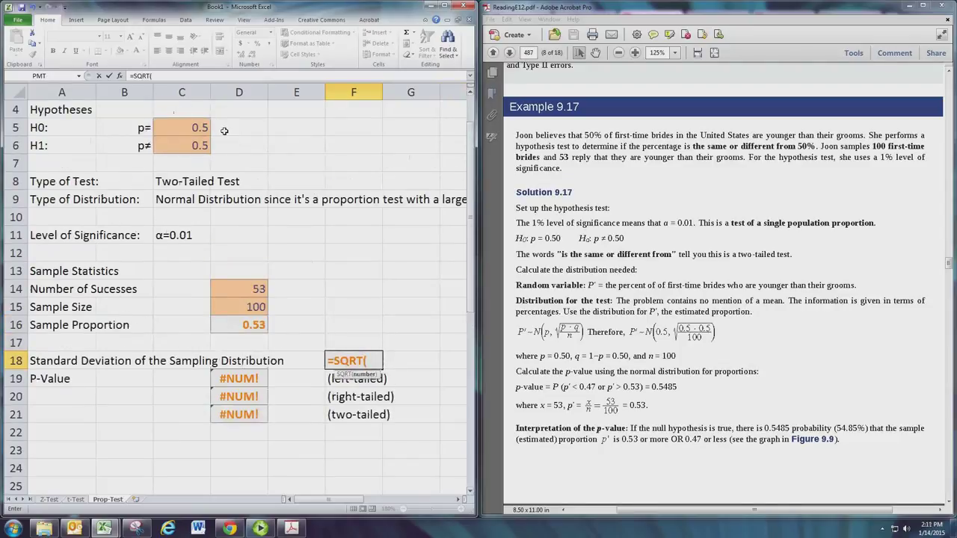
{"action": "left_click", "coordinate": [200, 128]}
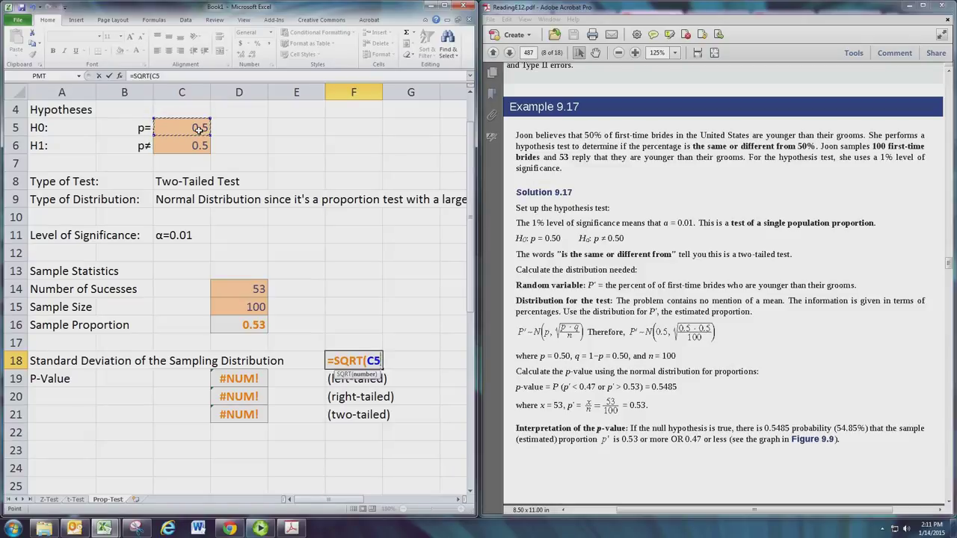
{"action": "type", "text": "*("}
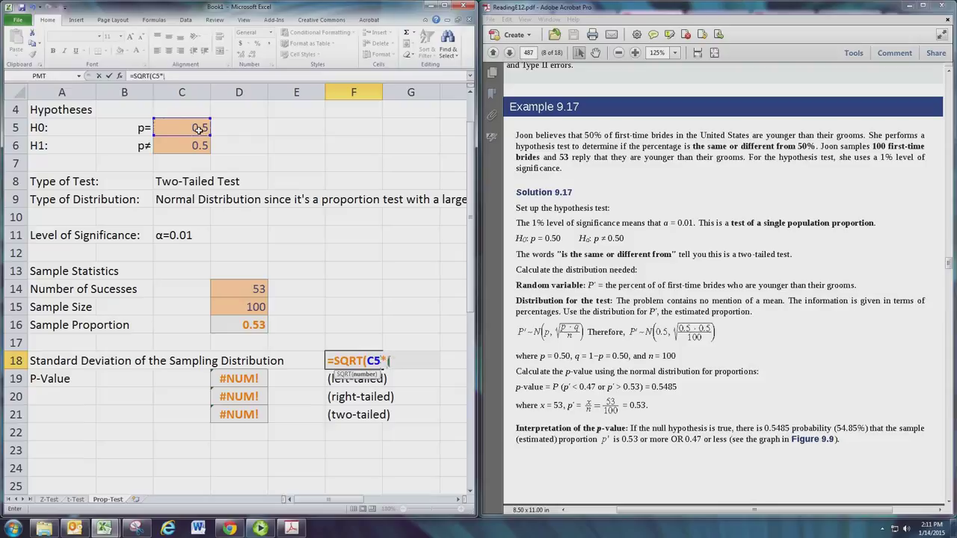
{"action": "type", "text": "1-"}
{"action": "left_click", "coordinate": [200, 129]}
{"action": "type", "text": ")"}
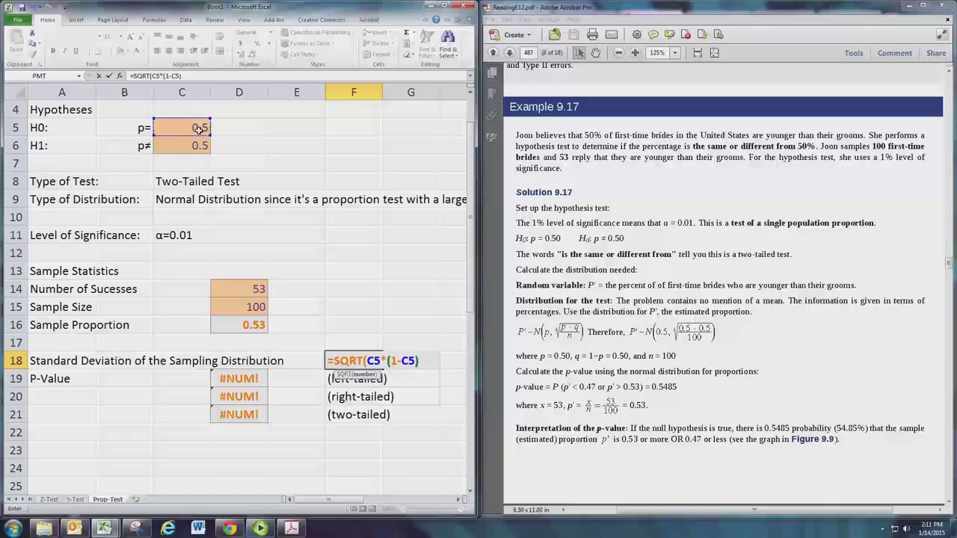
{"action": "type", "text": "/"}
{"action": "left_click", "coordinate": [245, 306]}
{"action": "type", "text": ")"}
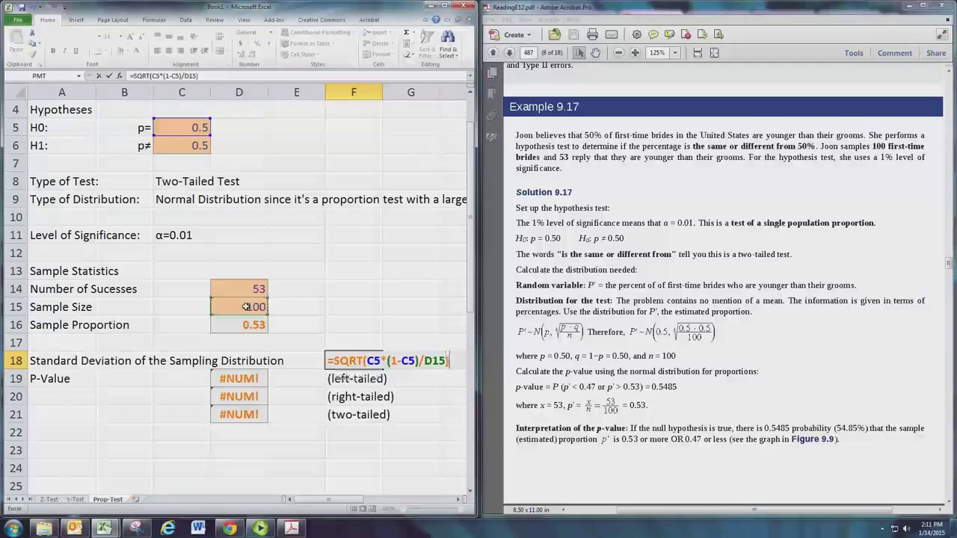
{"action": "key", "text": "Return"}
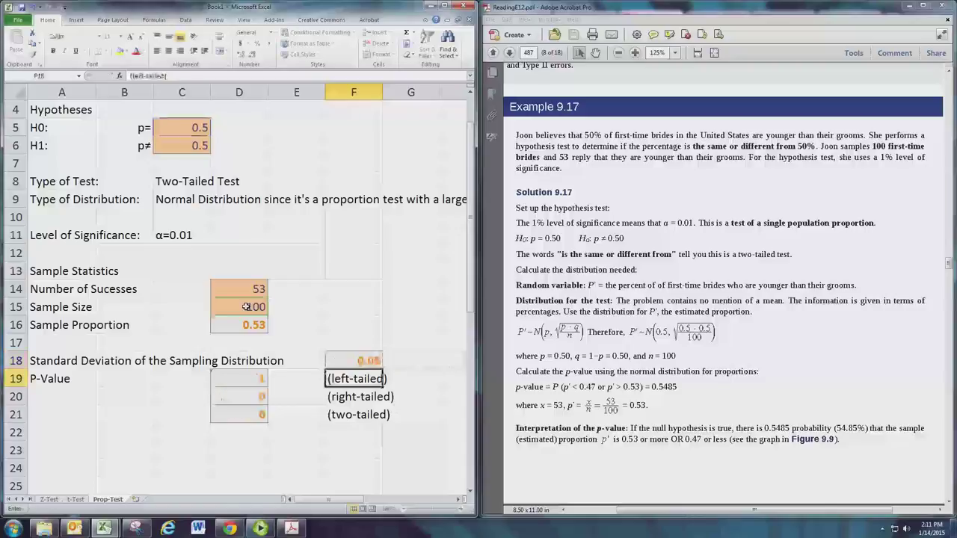
Edit D19's left-tailed p-value to =NORMDIST(D16,C5,F18,1), replacing D14 with D16
{"action": "key", "text": "Left"}
{"action": "key", "text": "Left"}
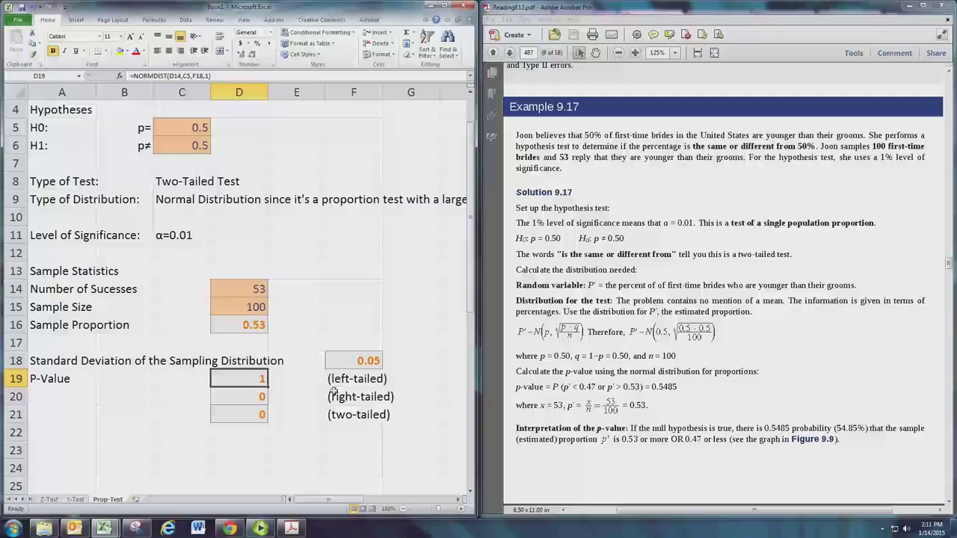
{"action": "scroll", "coordinate": [335, 390], "scroll_direction": "down", "scroll_amount": 1}
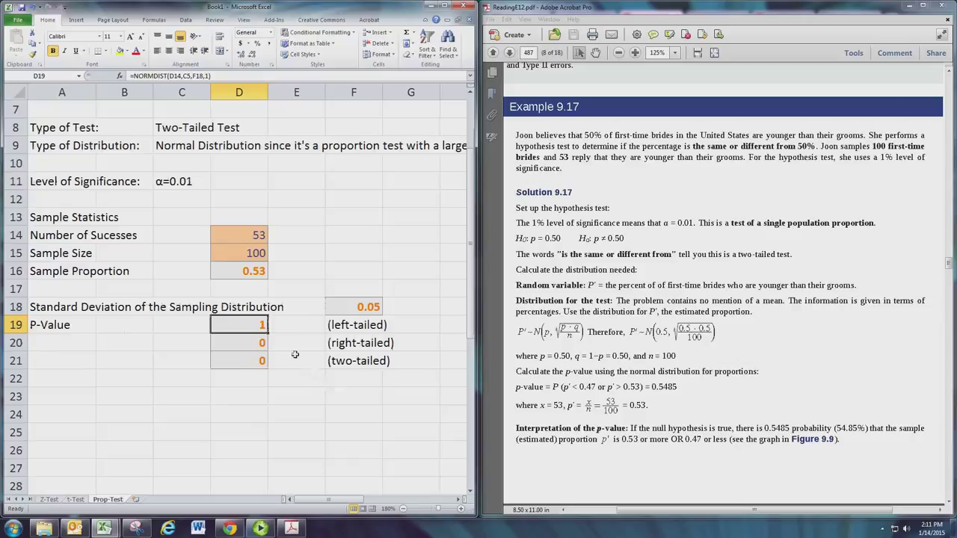
{"action": "double_click", "coordinate": [261, 330]}
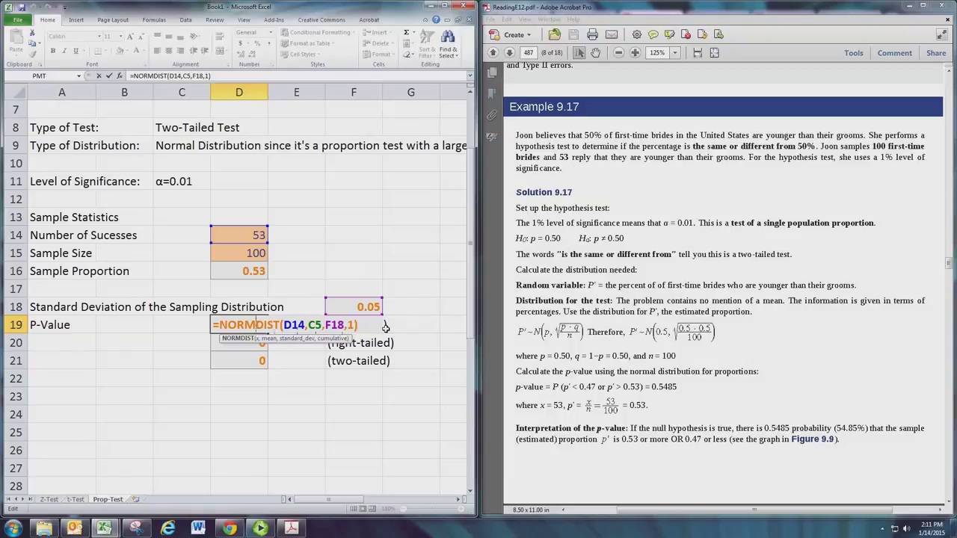
{"action": "scroll", "coordinate": [381, 330], "scroll_direction": "up", "scroll_amount": 2}
{"action": "scroll", "coordinate": [385, 330], "scroll_direction": "down", "scroll_amount": 1}
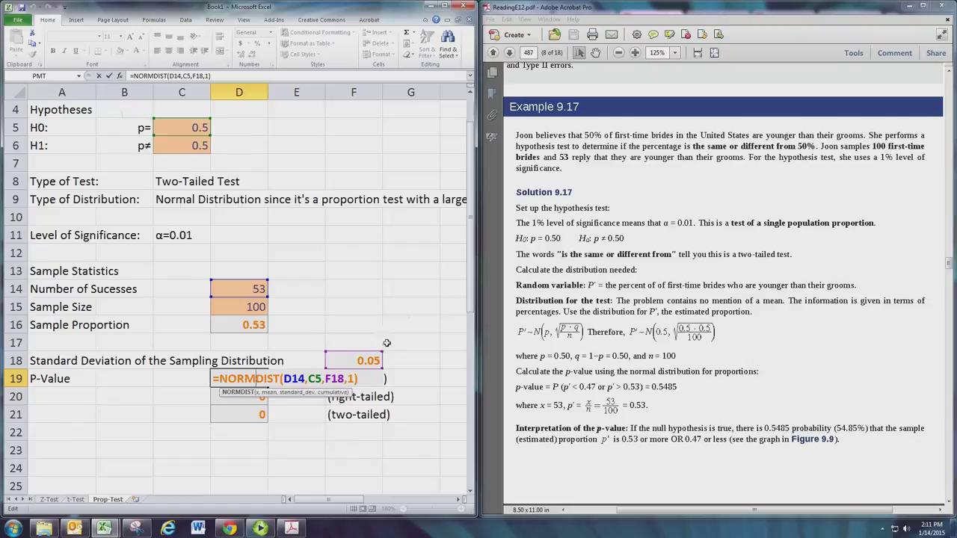
{"action": "scroll", "coordinate": [386, 344], "scroll_direction": "up", "scroll_amount": 1}
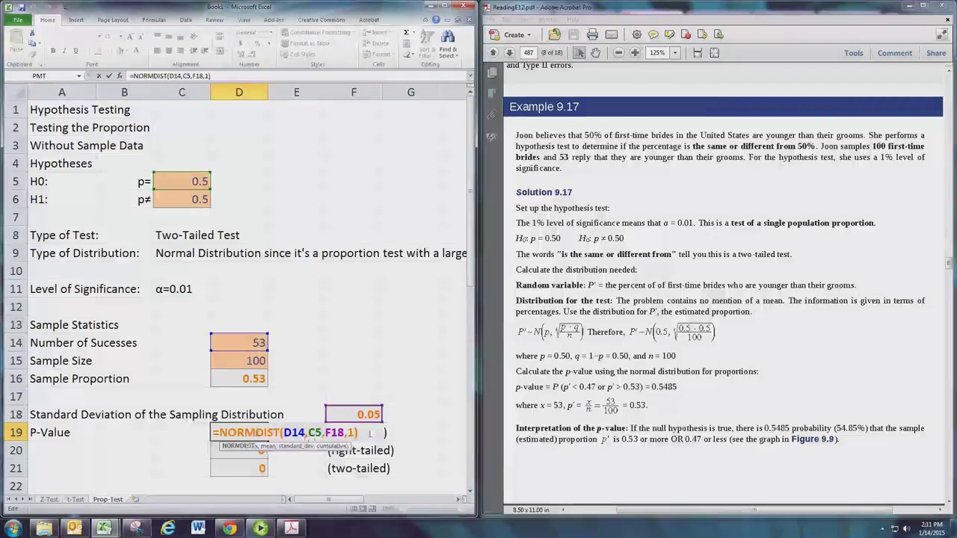
{"action": "double_click", "coordinate": [294, 432]}
{"action": "key", "text": "Delete"}
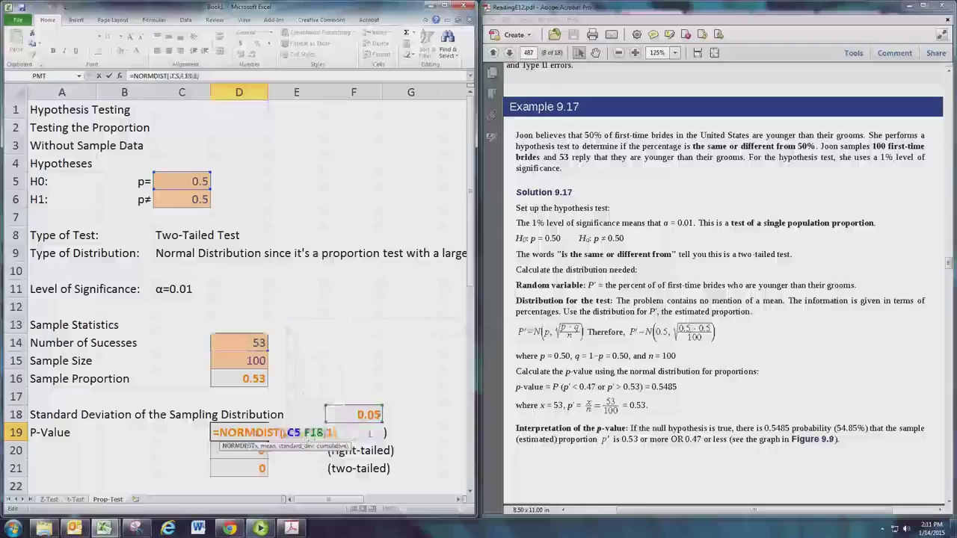
{"action": "left_click", "coordinate": [253, 382]}
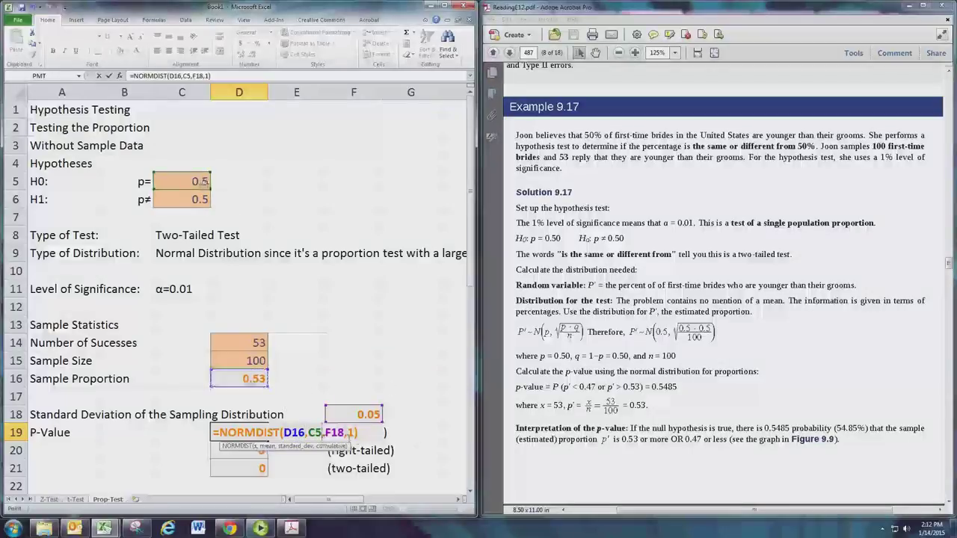
{"action": "left_click", "coordinate": [345, 437]}
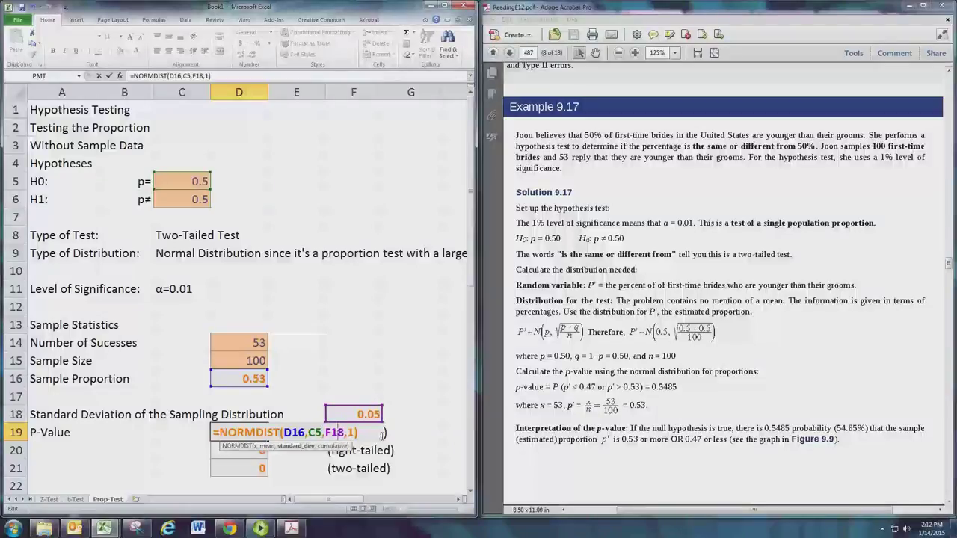
Commit D19, then change D20's =1-NORMDIST formula to use D16 instead of D14, giving 0.274253
{"action": "key", "text": "Return"}
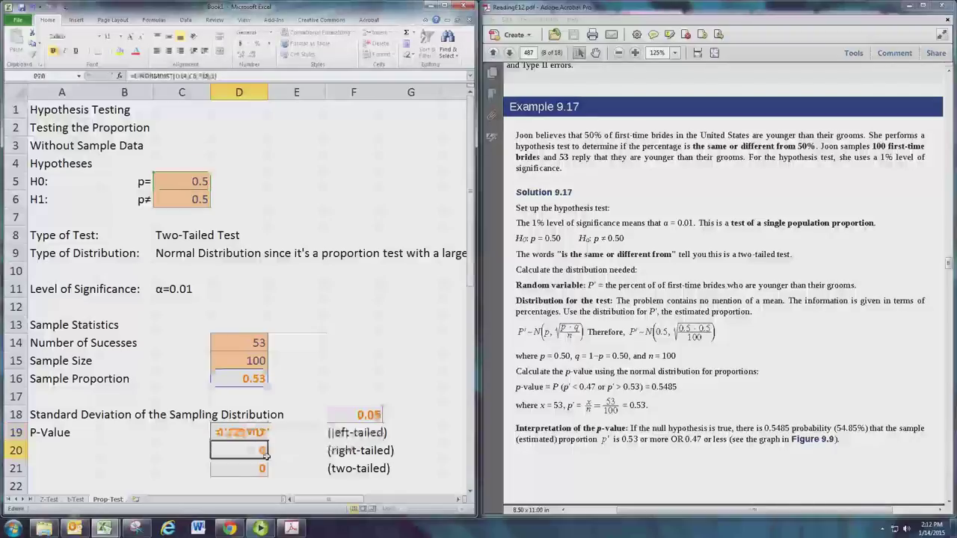
{"action": "double_click", "coordinate": [258, 453]}
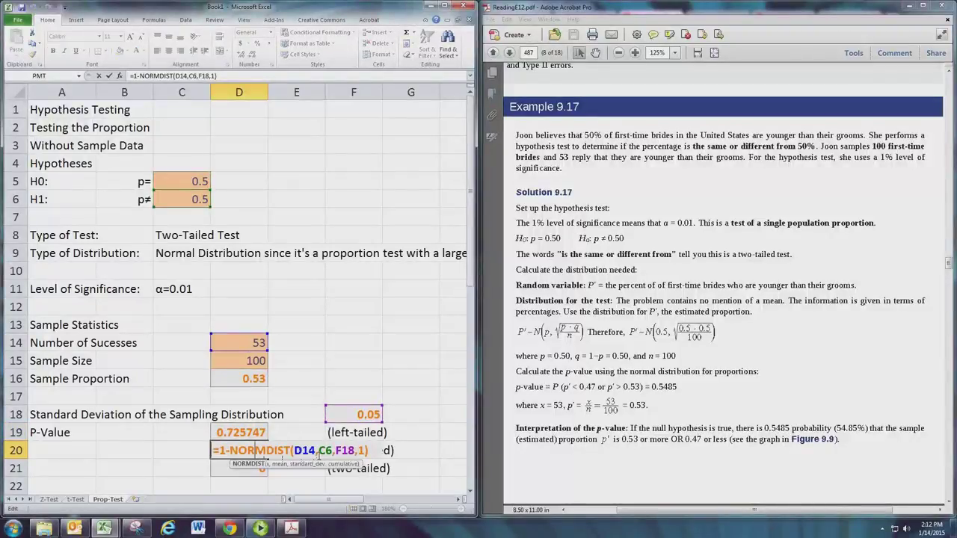
{"action": "key", "text": "BackSpace"}
{"action": "key", "text": "BackSpace"}
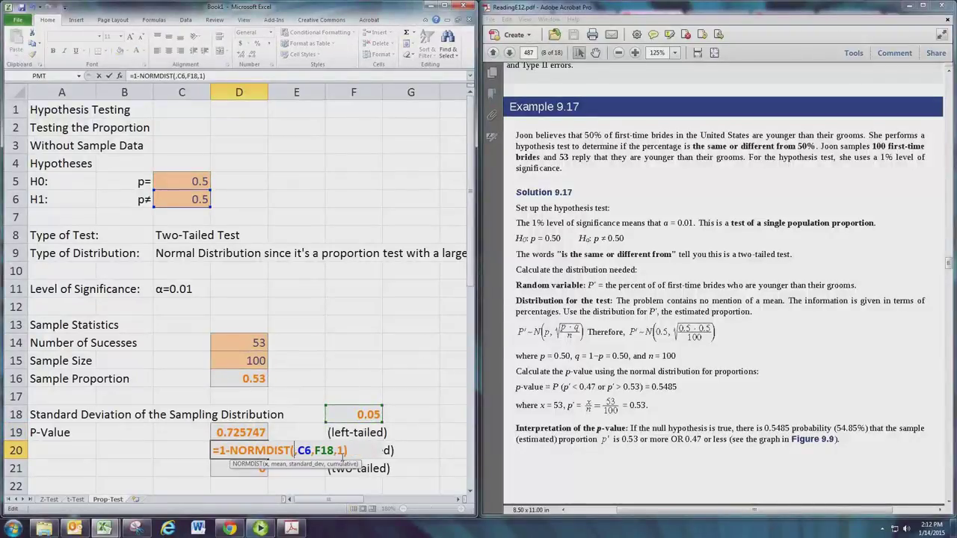
{"action": "left_click", "coordinate": [254, 383]}
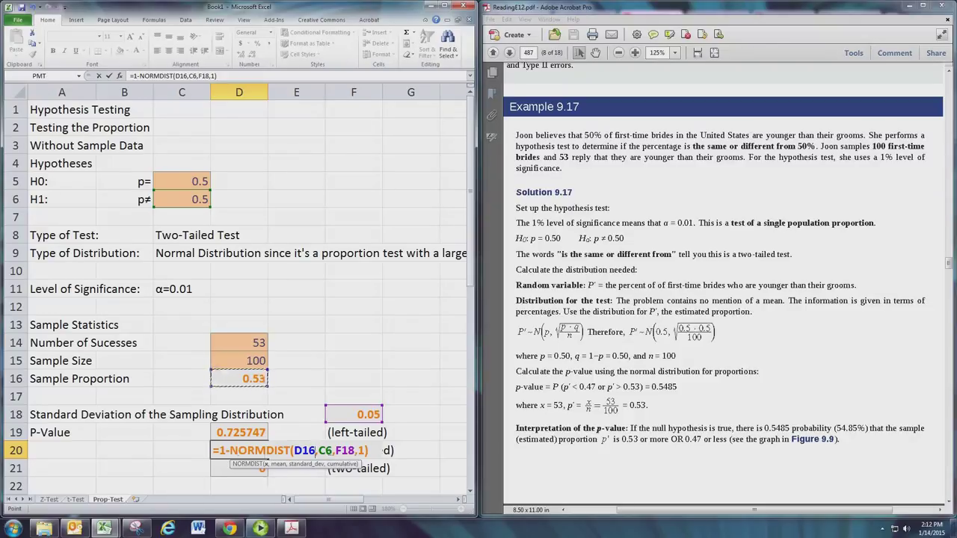
{"action": "key", "text": "Return"}
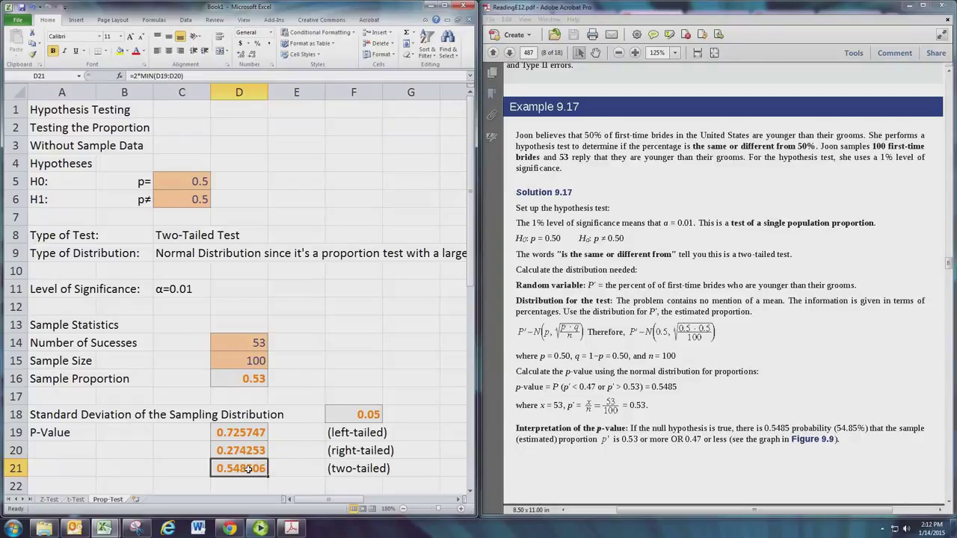
Confirm the two-tailed p-value =2*MIN(D19:D20) in D21, giving 0.548506
{"action": "double_click", "coordinate": [248, 469]}
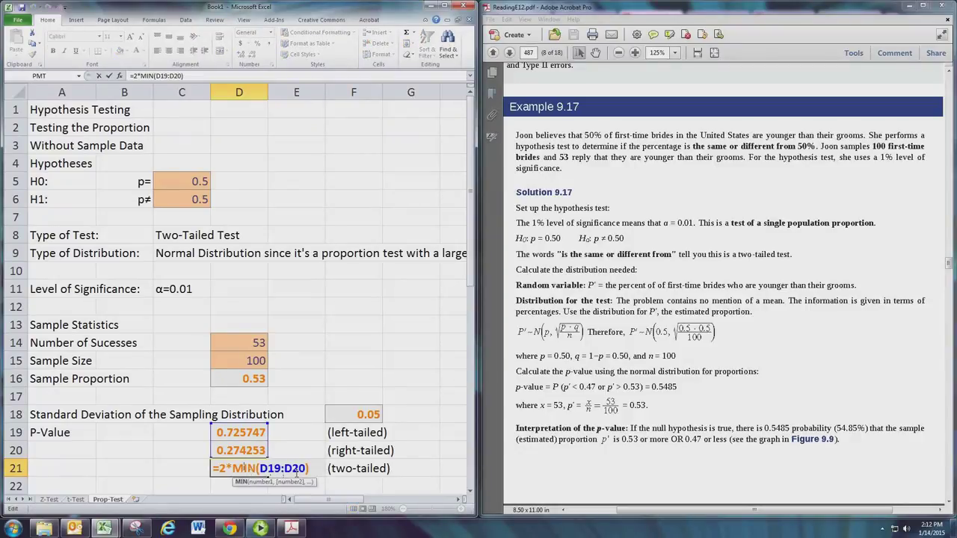
{"action": "scroll", "coordinate": [294, 472], "scroll_direction": "down", "scroll_amount": 2}
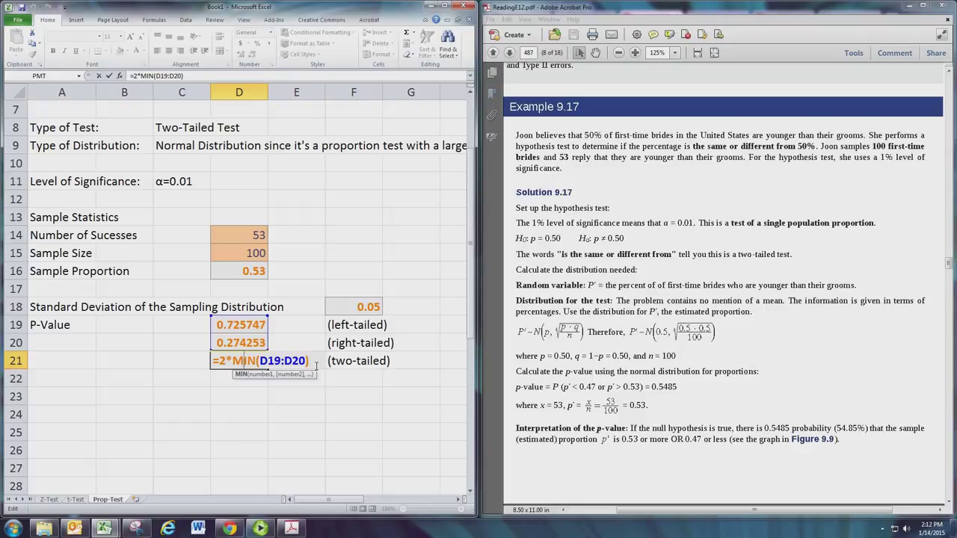
{"action": "key", "text": "Right"}
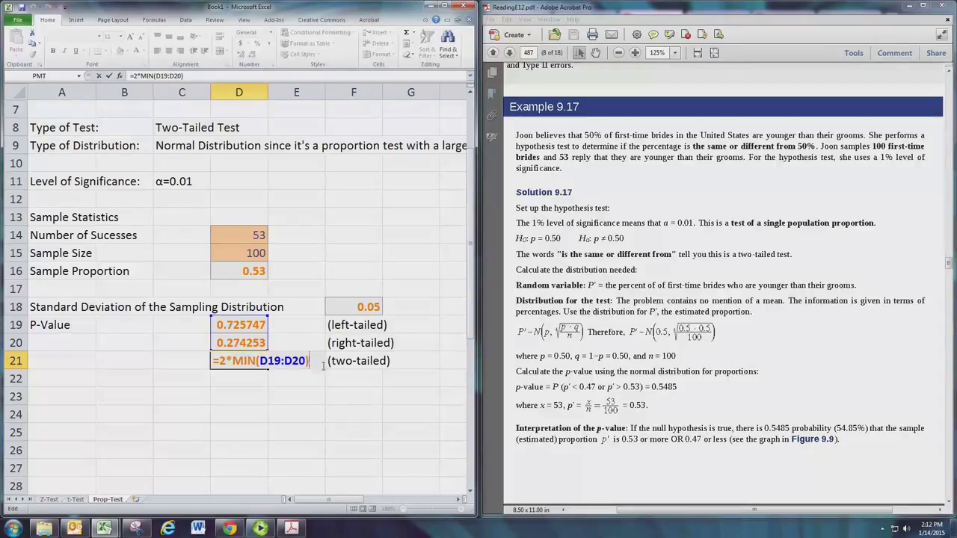
{"action": "key", "text": "Return"}
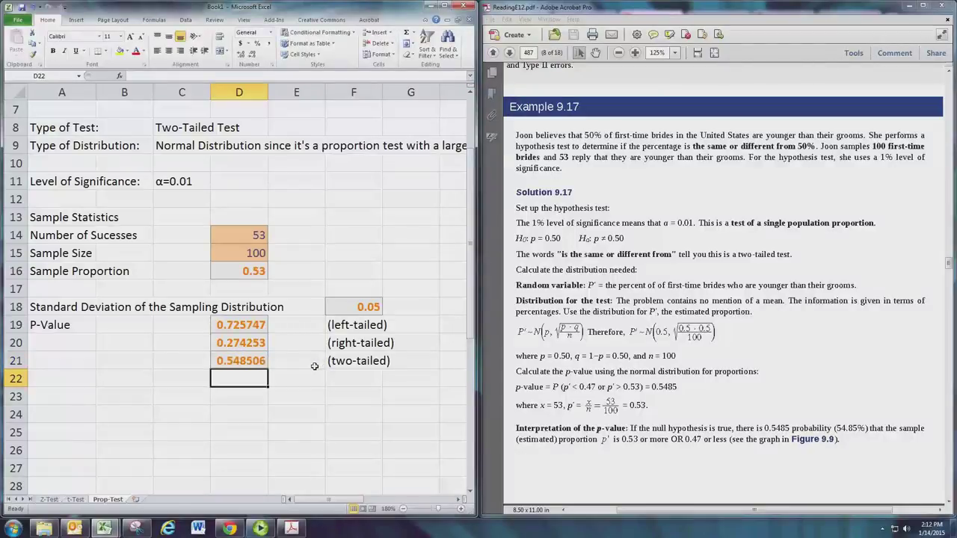
{"action": "left_click", "coordinate": [225, 364]}
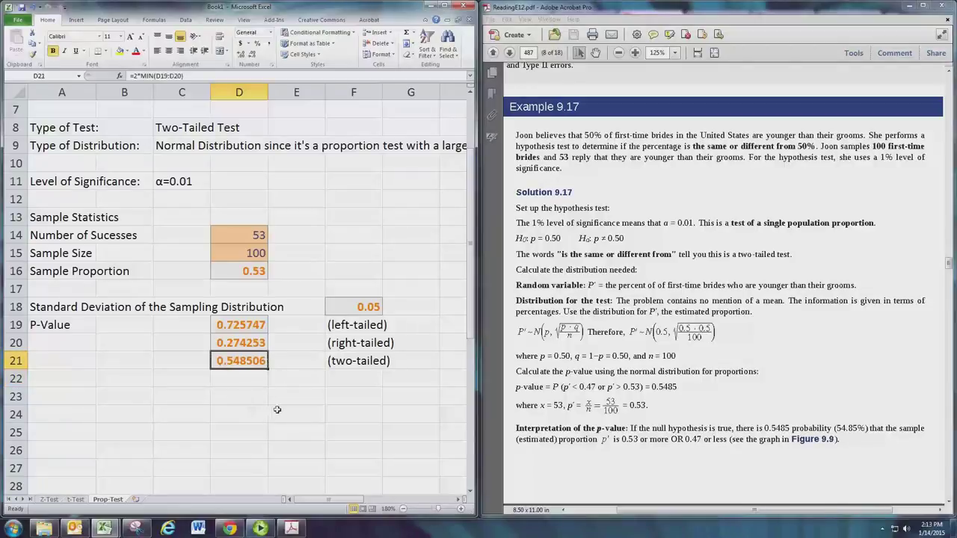
Open the HyperStat normal distribution graph generator from the MyOpenMath course page
{"action": "left_click", "coordinate": [912, 7]}
{"action": "left_click", "coordinate": [586, 16]}
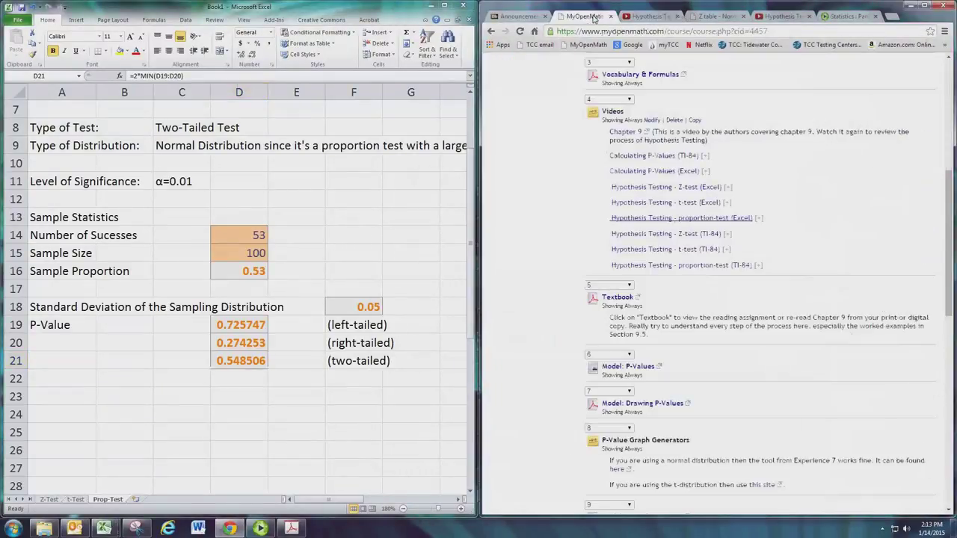
{"action": "scroll", "coordinate": [654, 259], "scroll_direction": "down", "scroll_amount": 1}
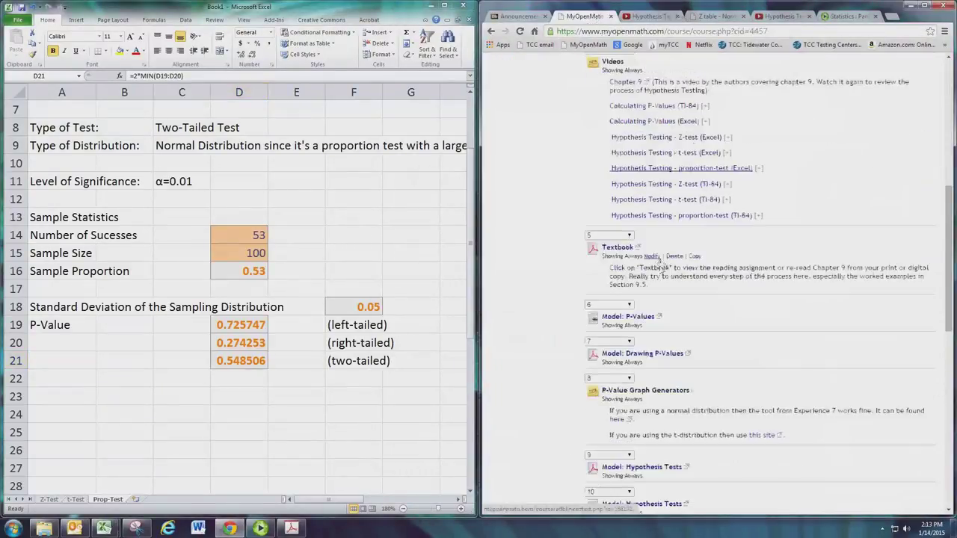
{"action": "left_click", "coordinate": [618, 420]}
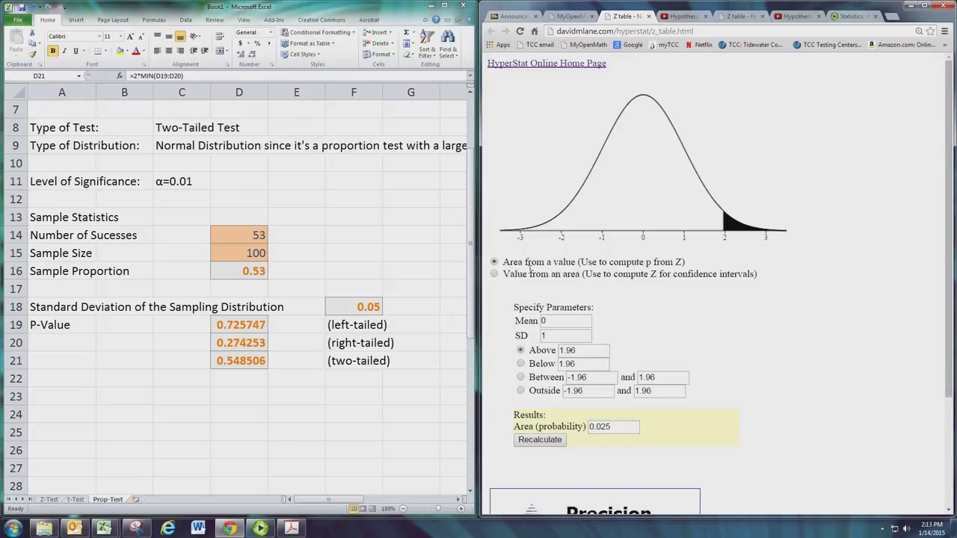
{"action": "left_click", "coordinate": [445, 334]}
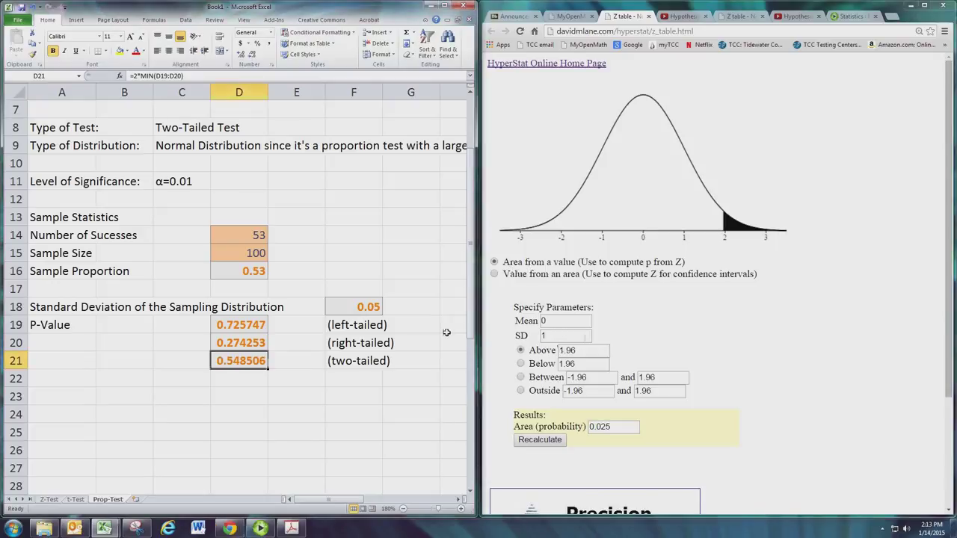
{"action": "scroll", "coordinate": [446, 335], "scroll_direction": "up", "scroll_amount": 2}
Set Mean .5 and SD .05, shade outside .47 and .53, and recalculate to get area 0.5485
{"action": "left_click", "coordinate": [524, 321]}
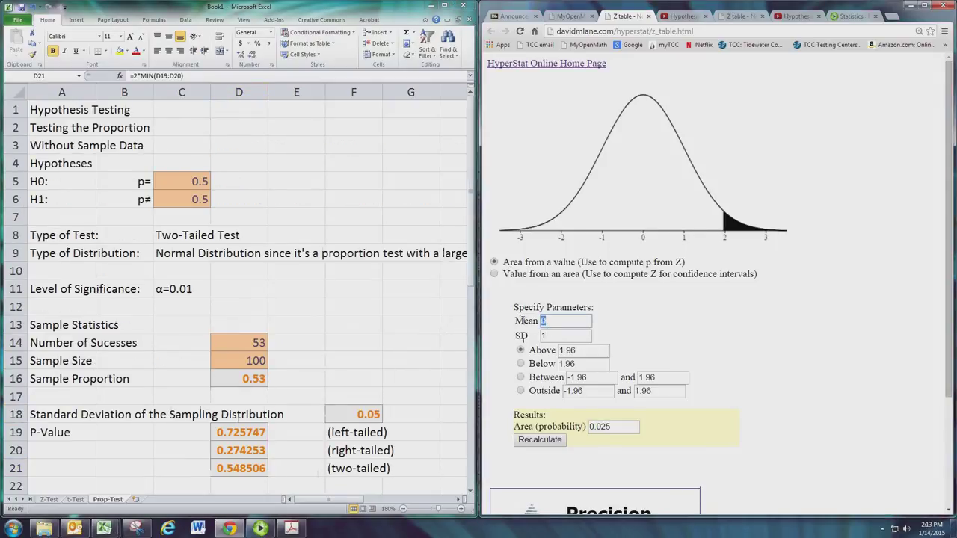
{"action": "type", "text": ".5"}
{"action": "key", "text": "Tab"}
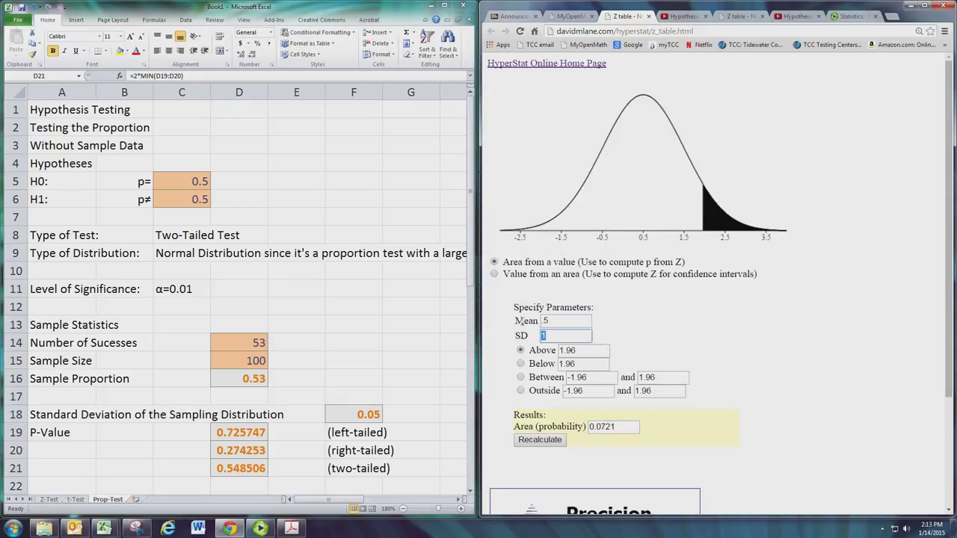
{"action": "type", "text": ".05"}
{"action": "left_click", "coordinate": [521, 391]}
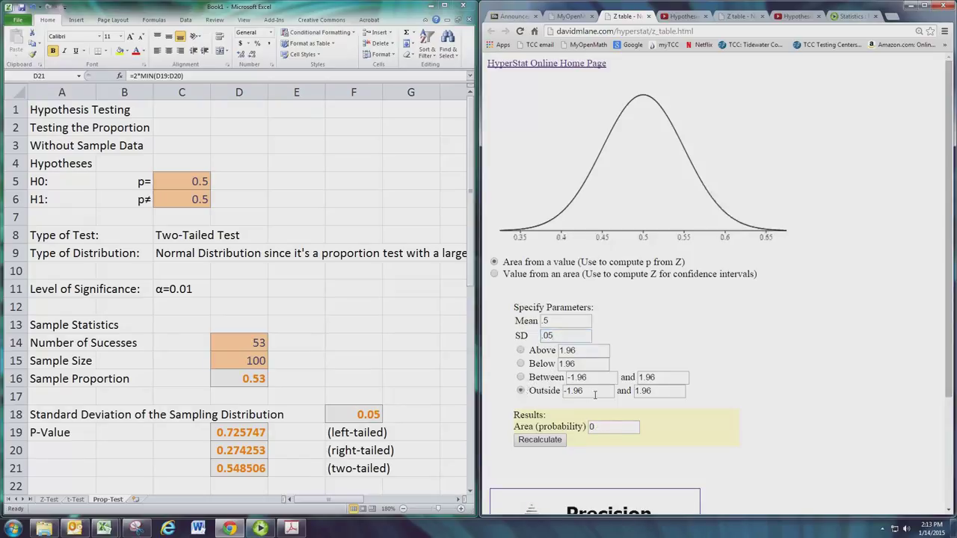
{"action": "left_click_drag", "start_coordinate": [595, 396], "coordinate": [565, 394]}
{"action": "left_click_drag", "start_coordinate": [655, 395], "coordinate": [624, 394]}
{"action": "type", "text": ".53"}
{"action": "left_click", "coordinate": [605, 396]}
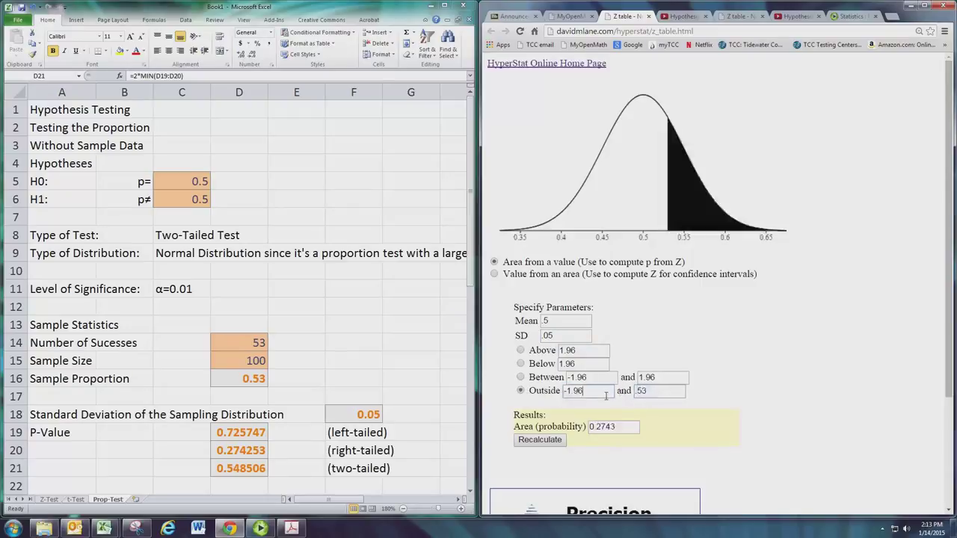
{"action": "left_click_drag", "start_coordinate": [605, 396], "coordinate": [558, 388]}
{"action": "key", "text": "BackSpace"}
{"action": "left_click", "coordinate": [549, 441]}
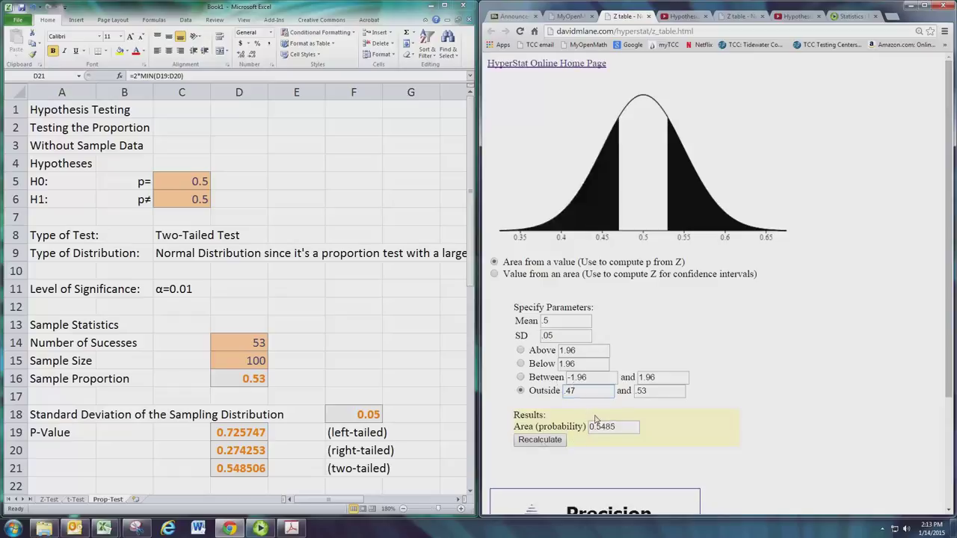
Snip the shaded two-tailed HyperStat graph with its parameters and 0.5485 area
{"action": "left_click", "coordinate": [138, 528]}
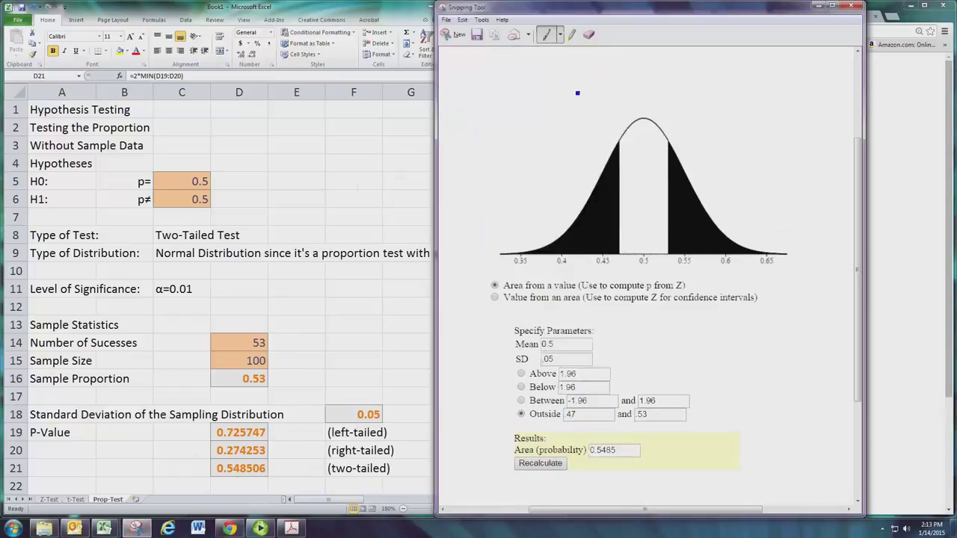
{"action": "left_click", "coordinate": [453, 35]}
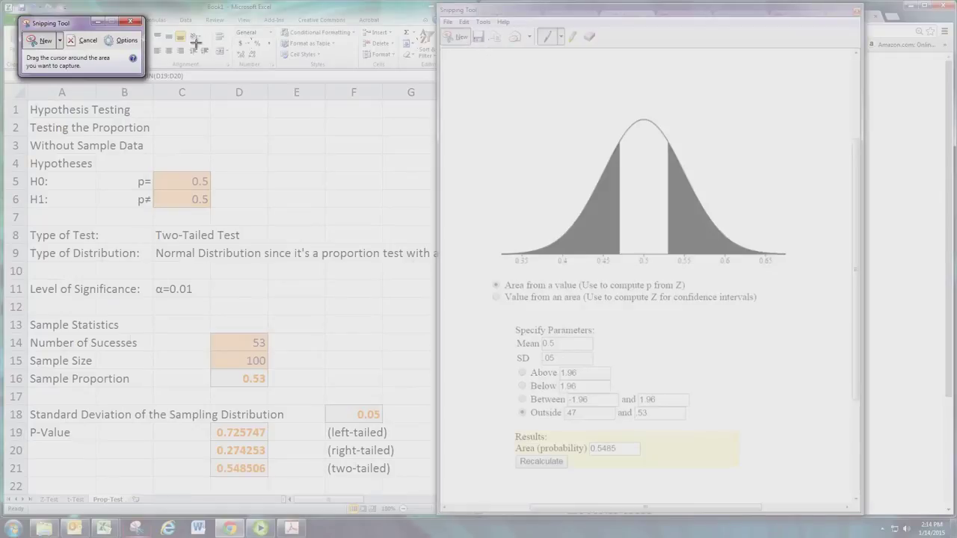
{"action": "left_click", "coordinate": [81, 42]}
{"action": "left_click", "coordinate": [46, 41]}
{"action": "left_click_drag", "start_coordinate": [485, 71], "coordinate": [811, 459]}
Paste the captured normal graph into the Prop-Test sheet at cell A22
{"action": "left_click", "coordinate": [37, 501]}
{"action": "scroll", "coordinate": [89, 448], "scroll_direction": "down", "scroll_amount": 5}
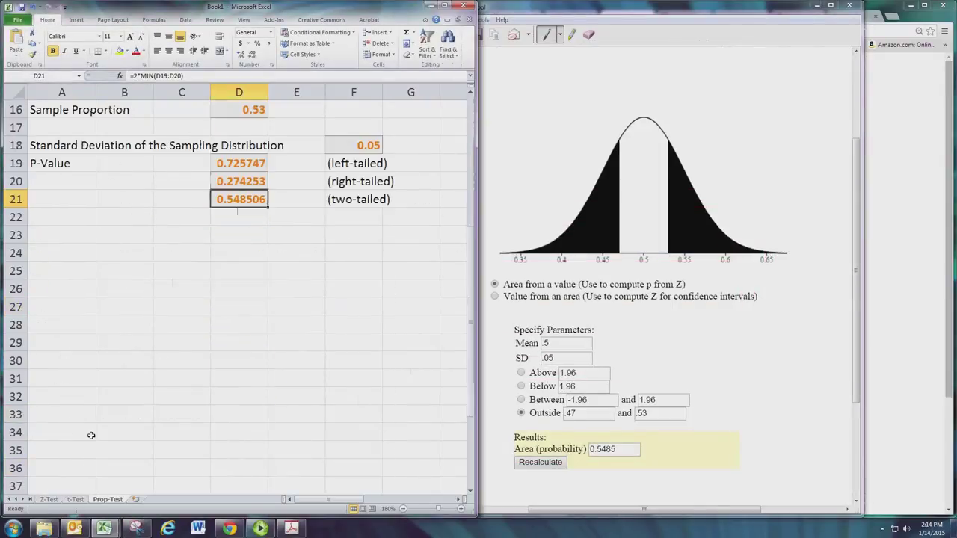
{"action": "left_click", "coordinate": [42, 216]}
{"action": "right_click", "coordinate": [42, 222]}
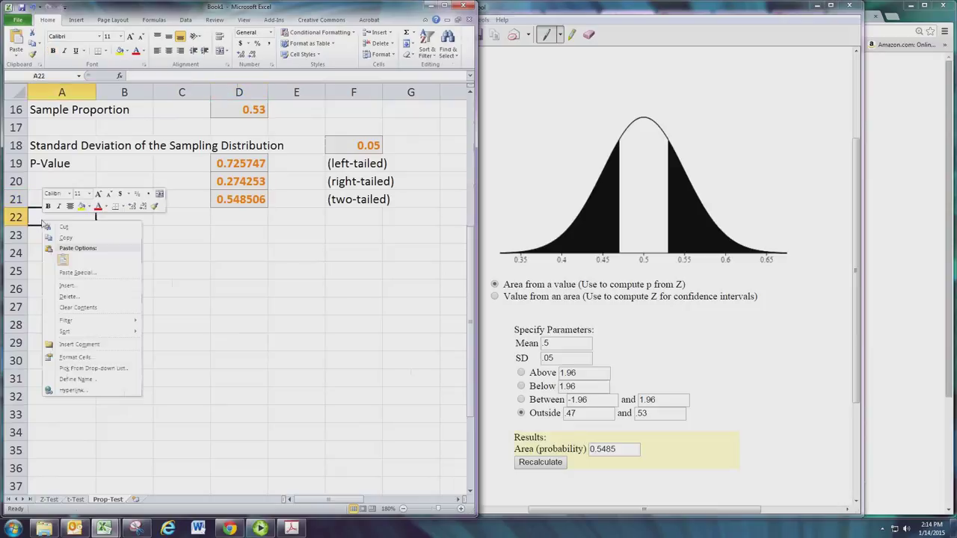
{"action": "left_click", "coordinate": [63, 261]}
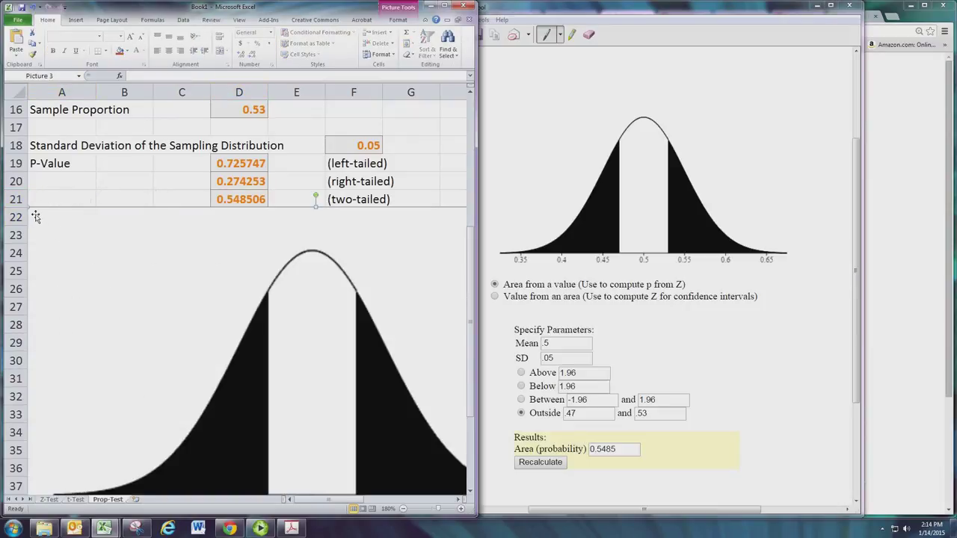
Position the pasted graph so it sits just below the p-values in row 21
{"action": "left_click_drag", "start_coordinate": [35, 215], "coordinate": [60, 221]}
{"action": "scroll", "coordinate": [60, 258], "scroll_direction": "down", "scroll_amount": 7}
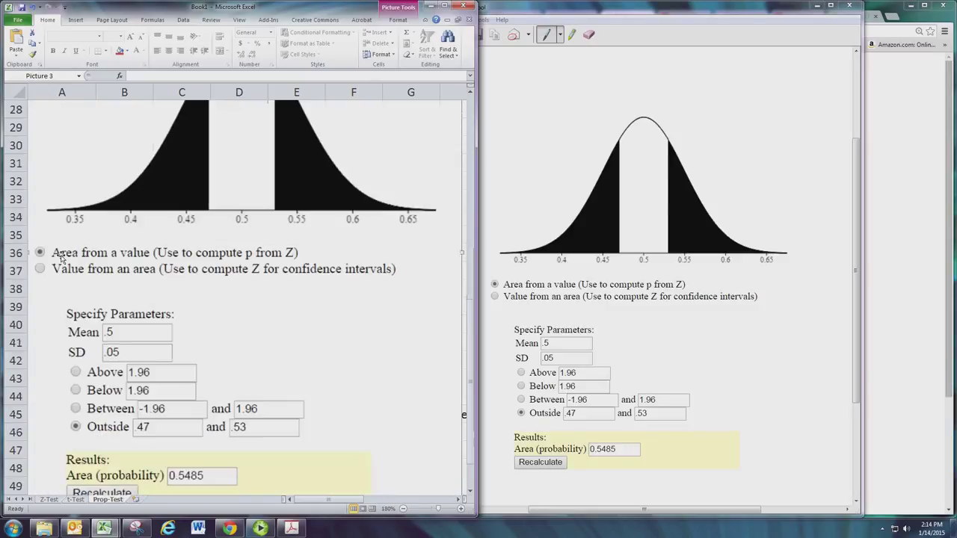
{"action": "scroll", "coordinate": [61, 257], "scroll_direction": "up", "scroll_amount": 7}
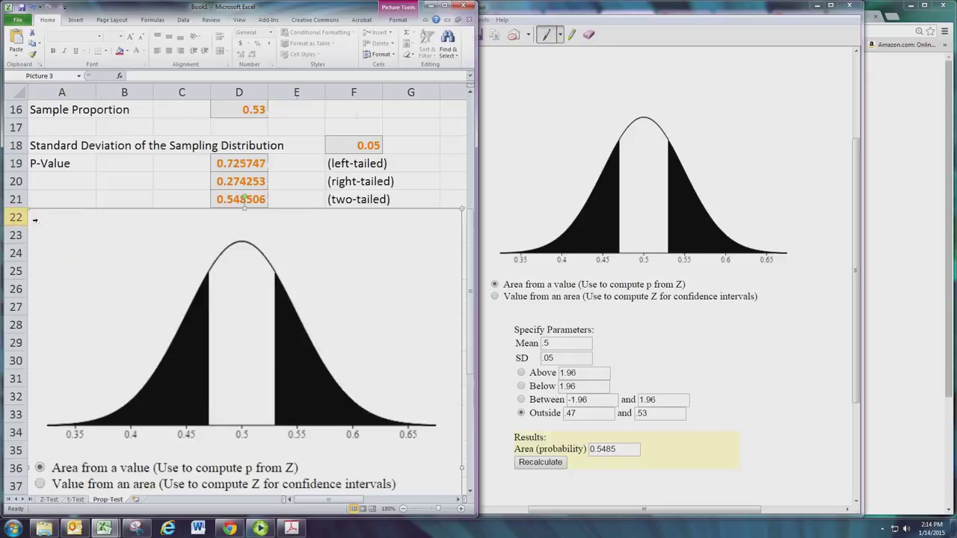
{"action": "left_click_drag", "start_coordinate": [37, 218], "coordinate": [85, 258]}
{"action": "scroll", "coordinate": [142, 292], "scroll_direction": "down", "scroll_amount": 3}
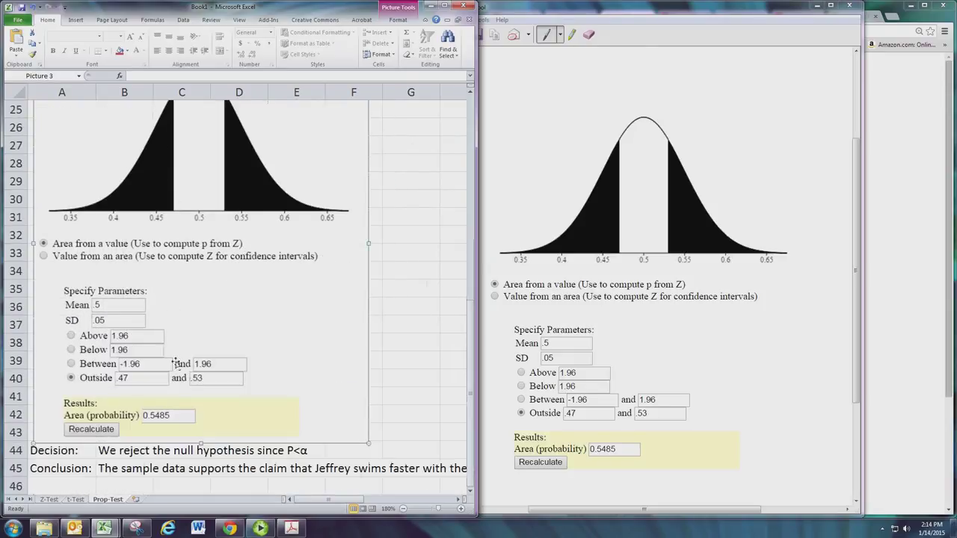
{"action": "left_click", "coordinate": [816, 6]}
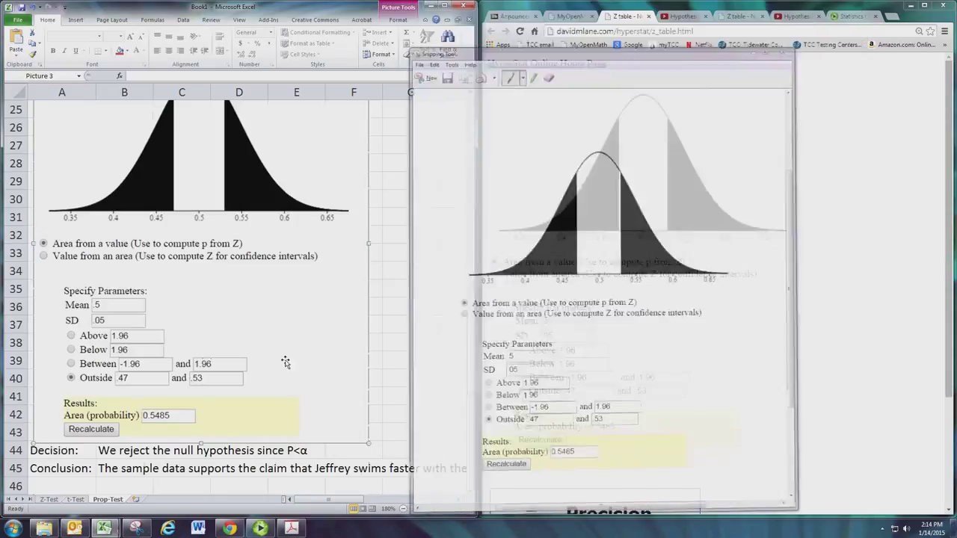
{"action": "scroll", "coordinate": [410, 320], "scroll_direction": "up", "scroll_amount": 5}
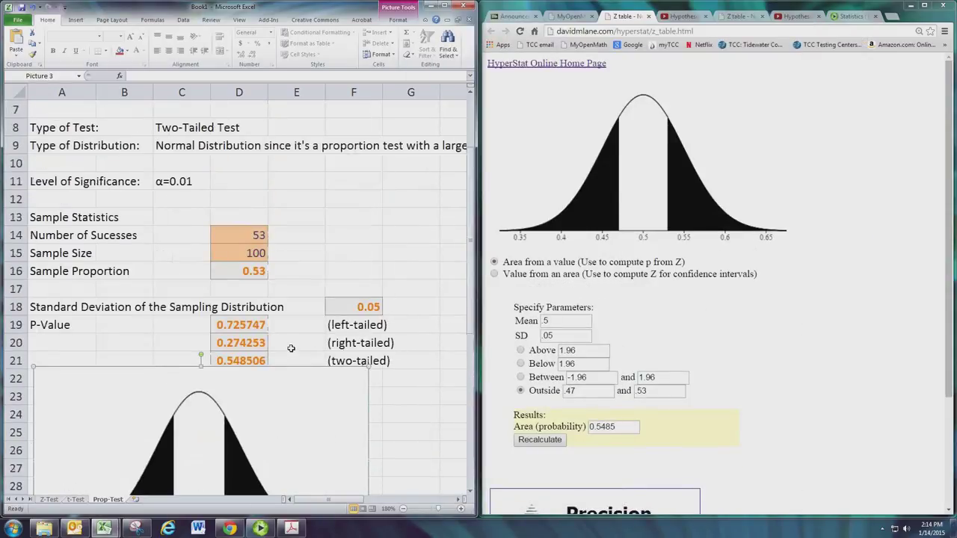
{"action": "left_click_drag", "start_coordinate": [257, 341], "coordinate": [255, 345]}
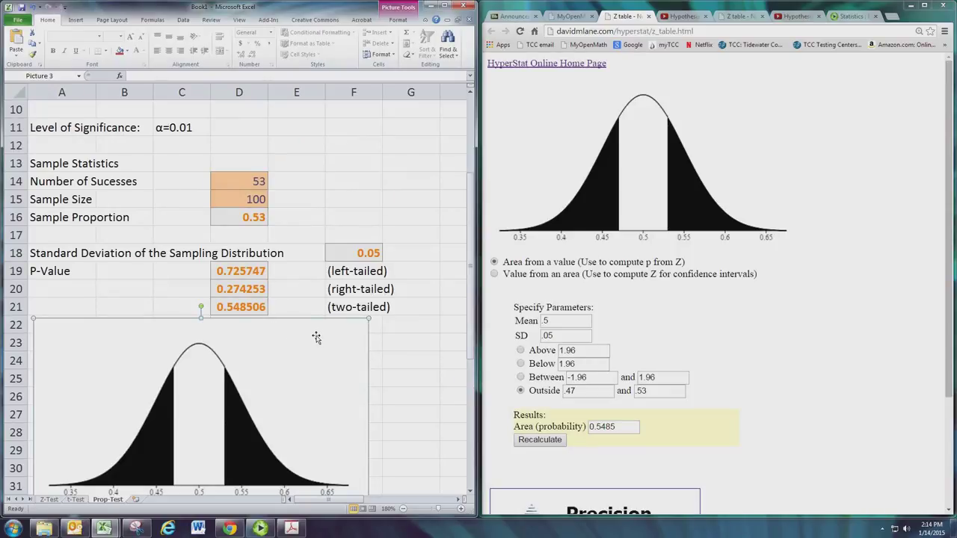
Change the decision to 'fail to reject' the null hypothesis with P > α (0.01)
{"action": "left_click", "coordinate": [249, 311]}
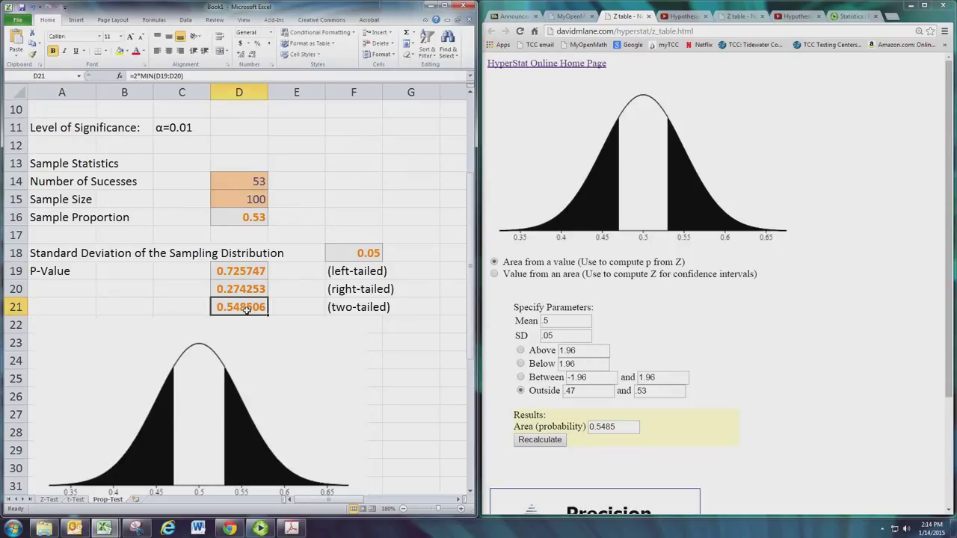
{"action": "left_click", "coordinate": [177, 134]}
{"action": "scroll", "coordinate": [243, 333], "scroll_direction": "down", "scroll_amount": 5}
{"action": "scroll", "coordinate": [243, 333], "scroll_direction": "down", "scroll_amount": 2}
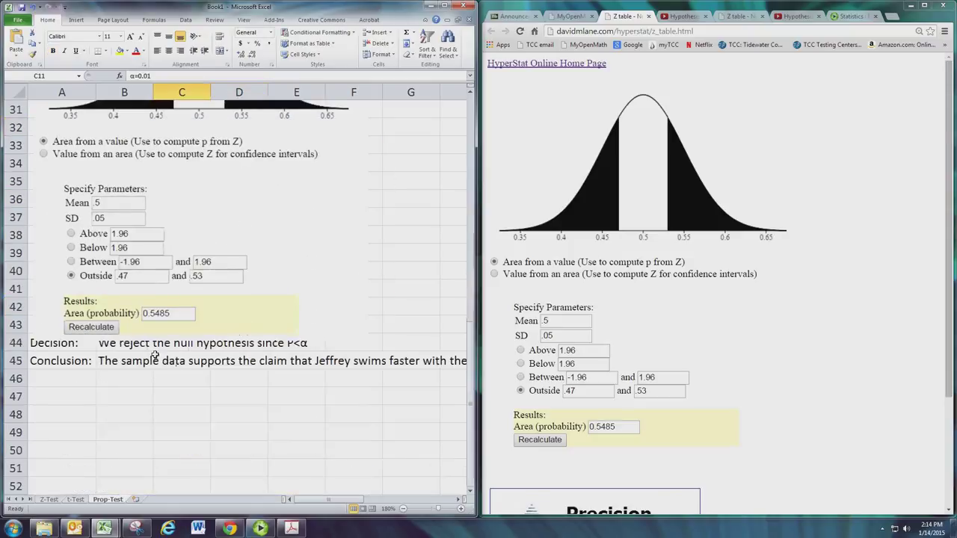
{"action": "left_click", "coordinate": [139, 332]}
{"action": "left_click", "coordinate": [120, 343]}
{"action": "double_click", "coordinate": [118, 342]}
{"action": "type", "text": "fail to"}
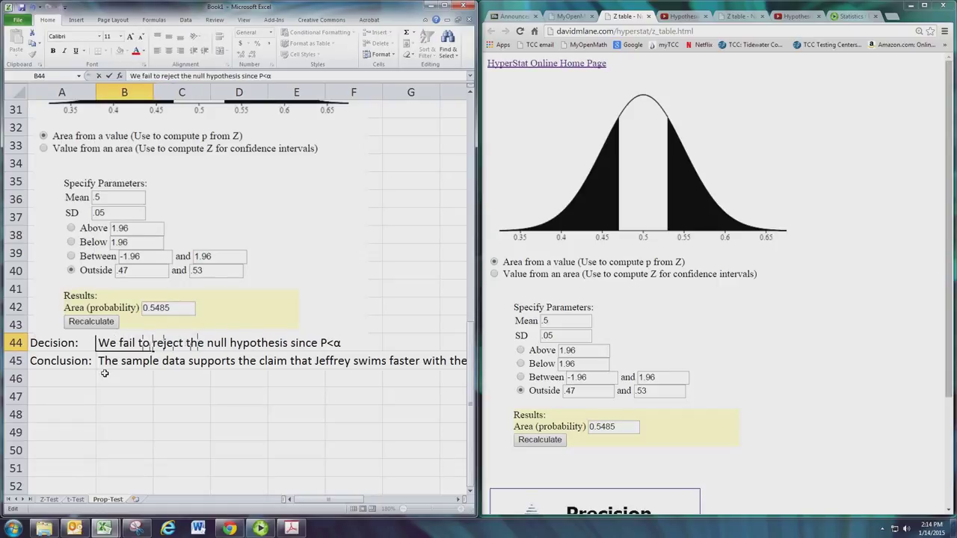
{"action": "key", "text": "Right"}
{"action": "key", "text": "Right"}
{"action": "key", "text": "Right"}
{"action": "key", "text": "Right"}
{"action": "key", "text": "Right"}
{"action": "key", "text": "Right"}
{"action": "key", "text": "Right"}
{"action": "key", "text": "Right"}
{"action": "key", "text": "Right"}
{"action": "key", "text": "Right"}
{"action": "key", "text": "Right"}
{"action": "key", "text": "Right"}
{"action": "key", "text": "Right"}
{"action": "key", "text": "Right"}
{"action": "key", "text": "Right"}
{"action": "key", "text": "Right"}
{"action": "key", "text": "Right"}
{"action": "key", "text": "Right"}
{"action": "key", "text": "Right"}
{"action": "key", "text": "Right"}
{"action": "key", "text": "BackSpace"}
{"action": "type", "text": ">"}
{"action": "left_click", "coordinate": [106, 366]}
Cut the conclusion back to 'The sample data does not support the claim that', deleting the old clause
{"action": "double_click", "coordinate": [185, 361]}
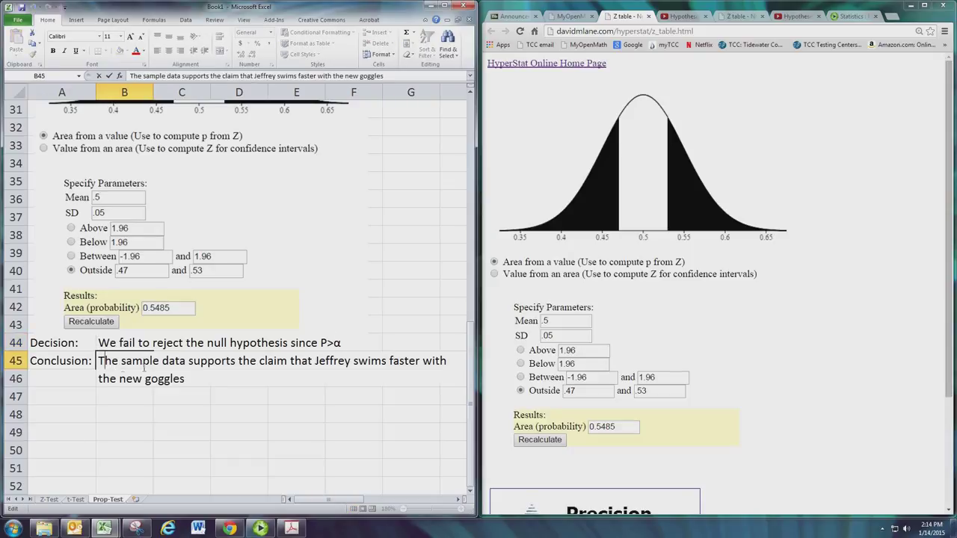
{"action": "left_click", "coordinate": [188, 361]}
{"action": "type", "text": "does not"}
{"action": "key", "text": "Right"}
{"action": "key", "text": "Right"}
{"action": "key", "text": "Right"}
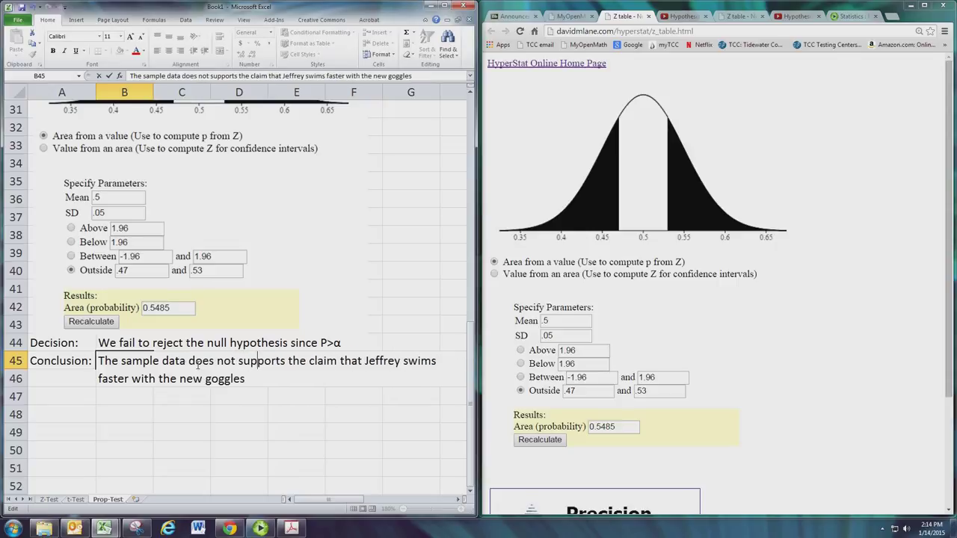
{"action": "key", "text": "Right"}
{"action": "key", "text": "Right"}
{"action": "key", "text": "Right"}
{"action": "key", "text": "Delete"}
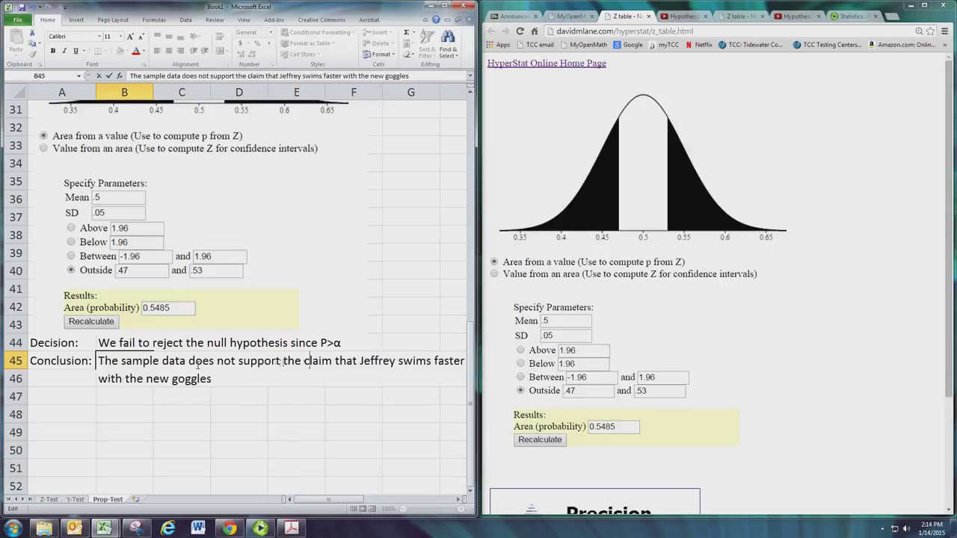
{"action": "key", "text": "Right"}
{"action": "key", "text": "Right"}
{"action": "key", "text": "Right"}
{"action": "key", "text": "Right"}
{"action": "key", "text": "Right"}
{"action": "key", "text": "Right"}
{"action": "key", "text": "Right"}
{"action": "key", "text": "Right"}
{"action": "key", "text": "Right"}
{"action": "key", "text": "Right"}
{"action": "key", "text": "ctrl+shift+End"}
{"action": "key", "text": "Delete"}
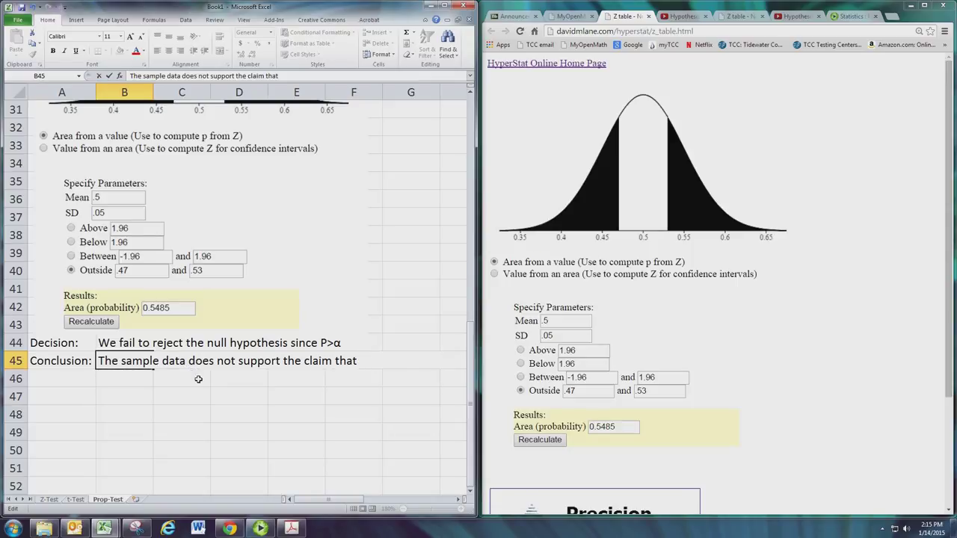
{"action": "scroll", "coordinate": [209, 389], "scroll_direction": "up", "scroll_amount": 1}
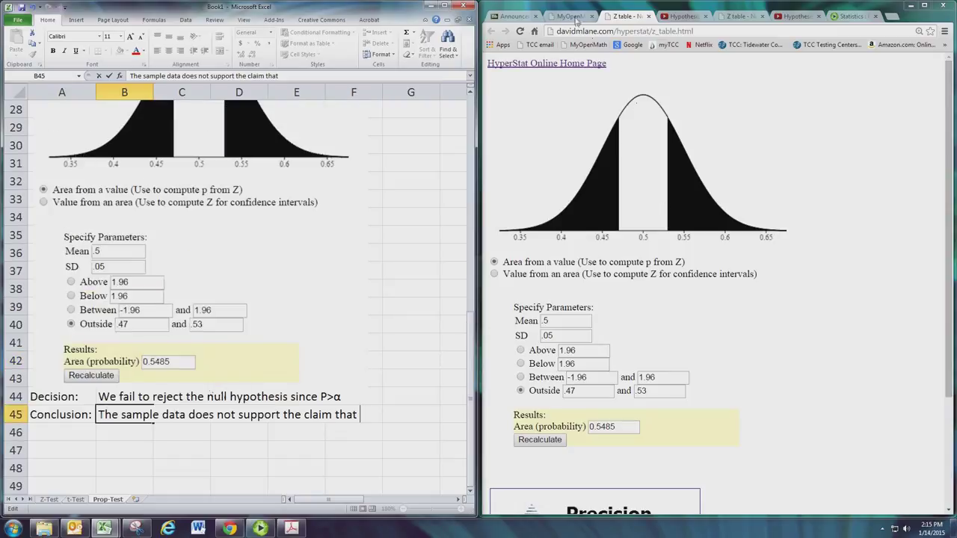
Compare Example 9.17 in the PDF with the worksheet's H0 row in A5:C5
{"action": "key", "text": "alt+Tab"}
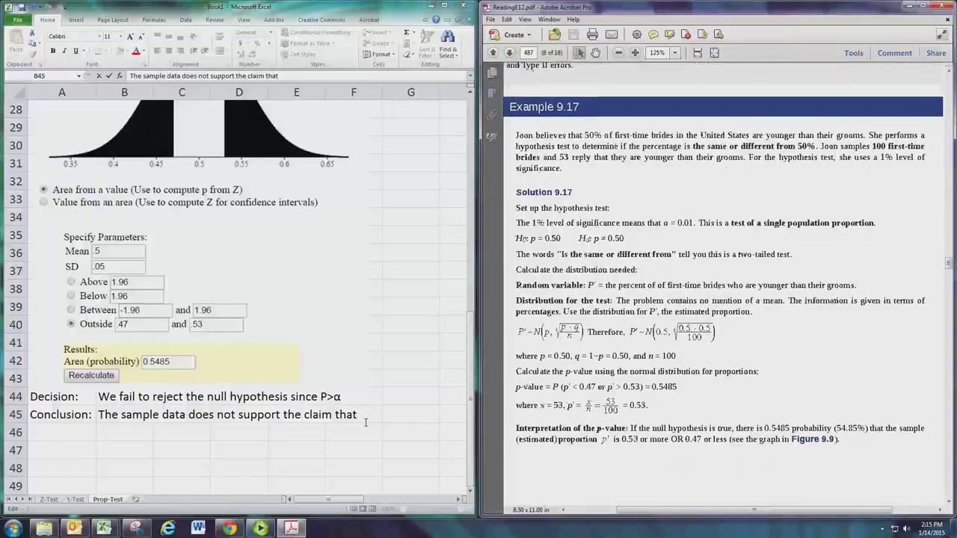
{"action": "scroll", "coordinate": [448, 400], "scroll_direction": "up", "scroll_amount": 1}
{"action": "left_click", "coordinate": [473, 390]}
{"action": "scroll", "coordinate": [444, 396], "scroll_direction": "up", "scroll_amount": 7}
{"action": "scroll", "coordinate": [444, 395], "scroll_direction": "up", "scroll_amount": 2}
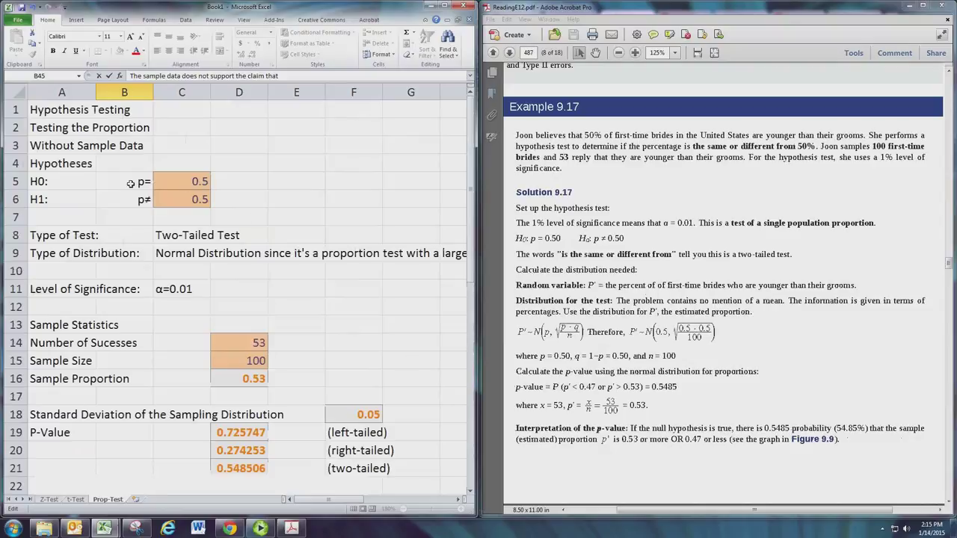
{"action": "left_click_drag", "start_coordinate": [45, 182], "coordinate": [191, 182]}
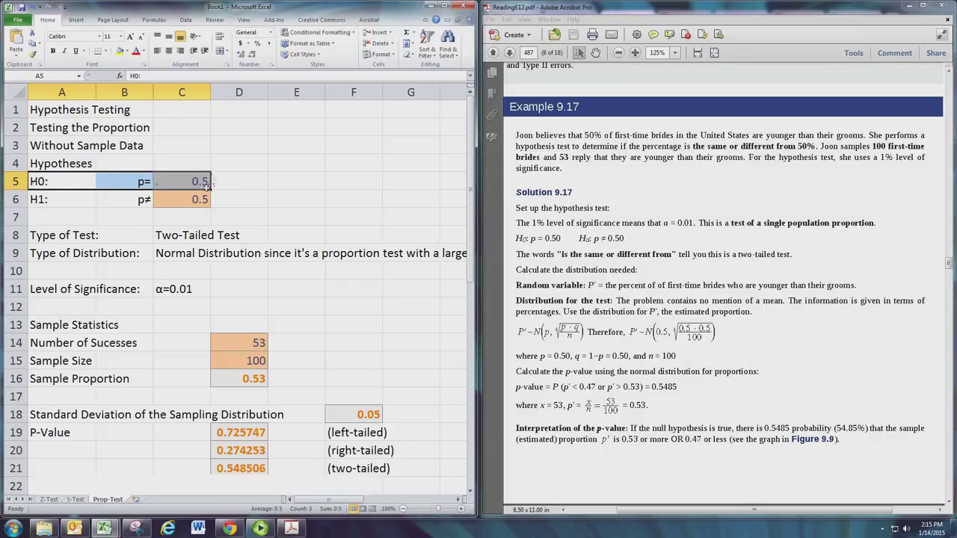
{"action": "scroll", "coordinate": [354, 297], "scroll_direction": "down", "scroll_amount": 9}
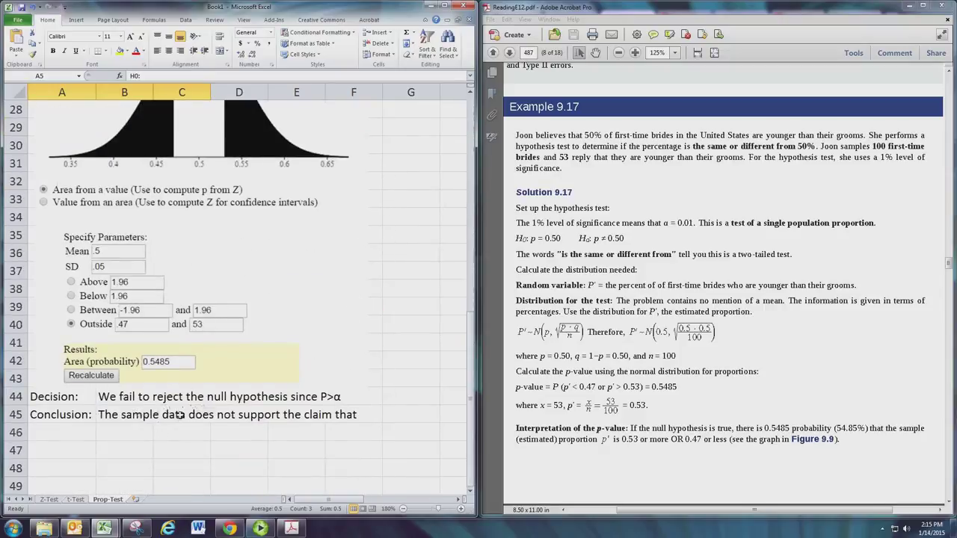
Reword the conclusion to 'does not reject the claim that 50% of first-time brides in the US are younger than their grooms.'
{"action": "left_click", "coordinate": [155, 416]}
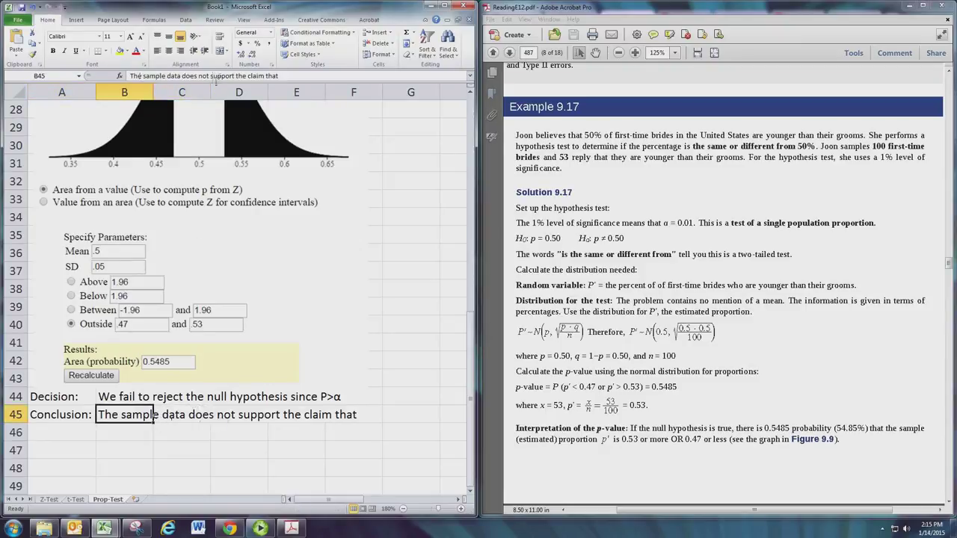
{"action": "left_click_drag", "start_coordinate": [211, 80], "coordinate": [234, 79]}
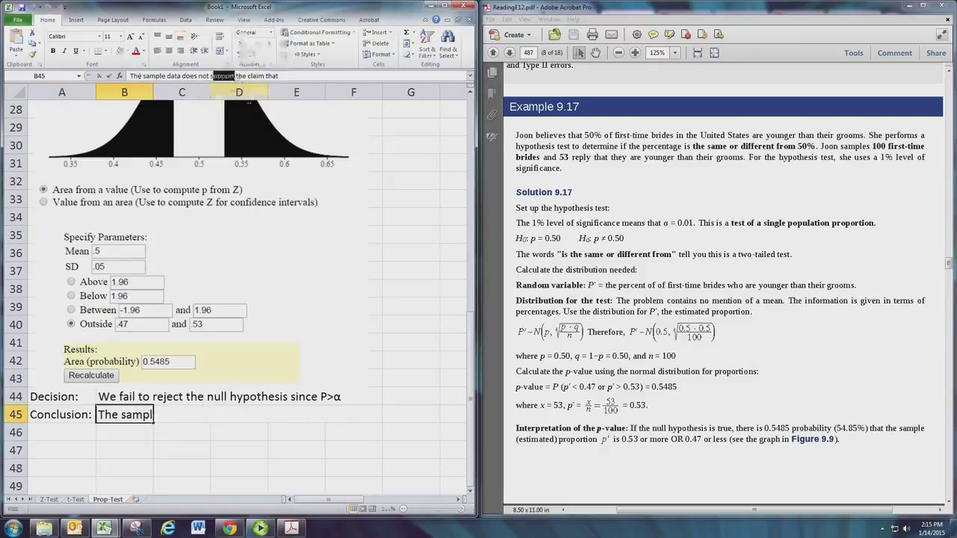
{"action": "key", "text": "BackSpace"}
{"action": "type", "text": "reject"}
{"action": "key", "text": "Right"}
{"action": "key", "text": "Right"}
{"action": "key", "text": "Right"}
{"action": "key", "text": "Right"}
{"action": "key", "text": "Right"}
{"action": "key", "text": "Right"}
{"action": "key", "text": "Right"}
{"action": "key", "text": "Right"}
{"action": "key", "text": "Right"}
{"action": "key", "text": "Right"}
{"action": "key", "text": "Right"}
{"action": "key", "text": "Right"}
{"action": "key", "text": "Right"}
{"action": "key", "text": "Right"}
{"action": "key", "text": "Right"}
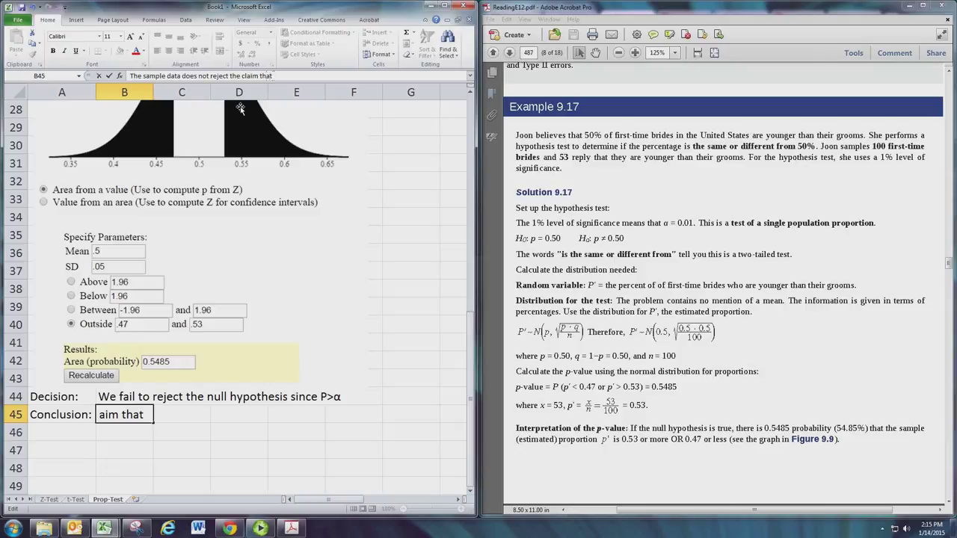
{"action": "type", "text": "50% of first-time bride"}
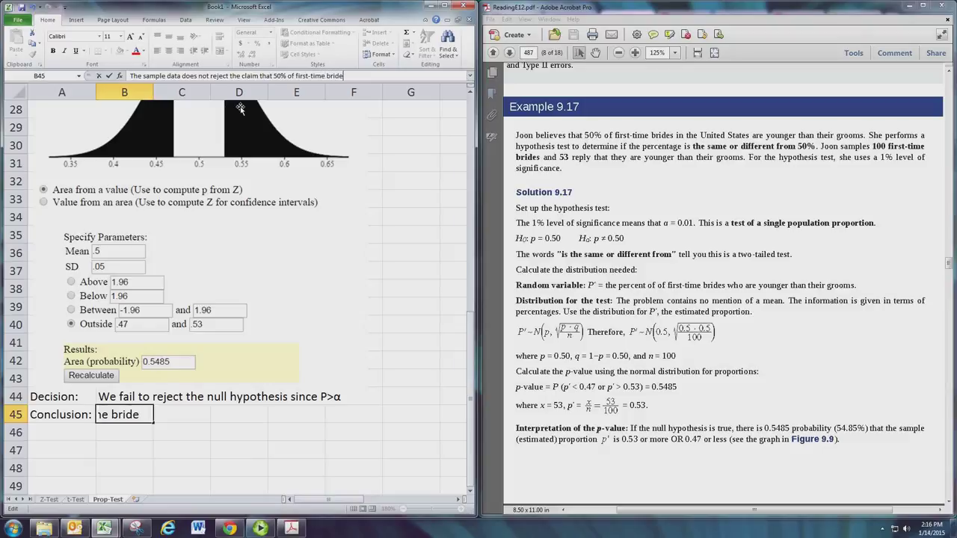
{"action": "type", "text": "s in the US are younger than their grooms."}
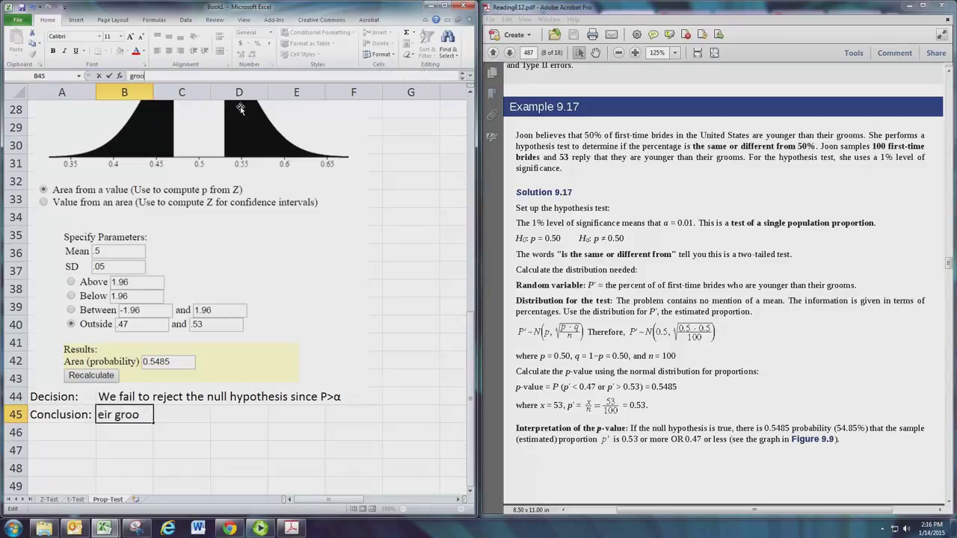
{"action": "key", "text": "Return"}
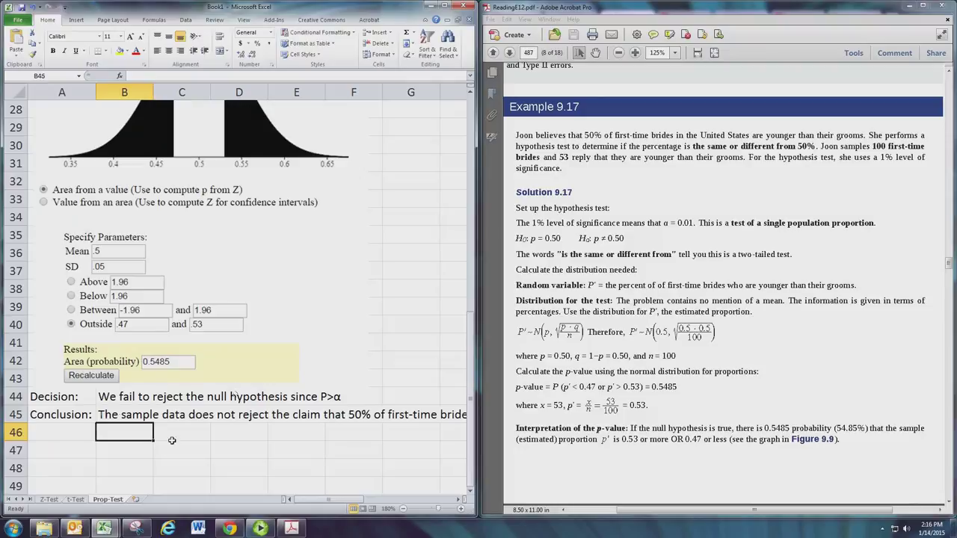
Cut the conclusion's second half and paste it into the row below, B46
{"action": "left_click", "coordinate": [140, 419]}
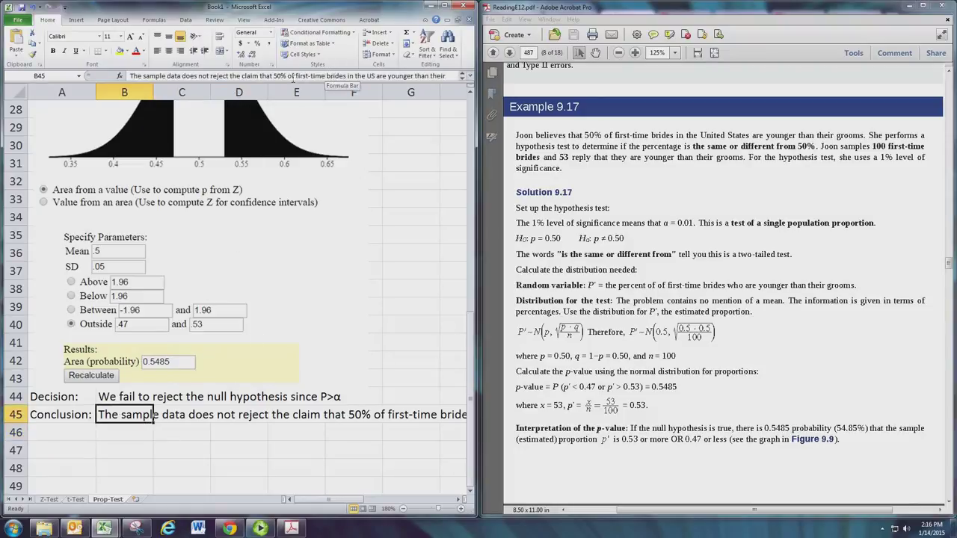
{"action": "left_click_drag", "start_coordinate": [289, 75], "coordinate": [488, 83]}
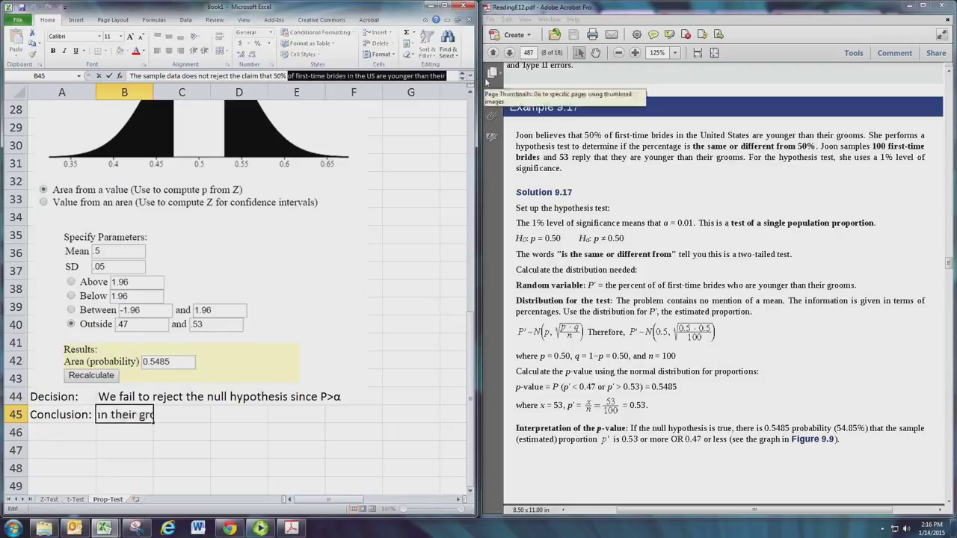
{"action": "type", "text": "oms"}
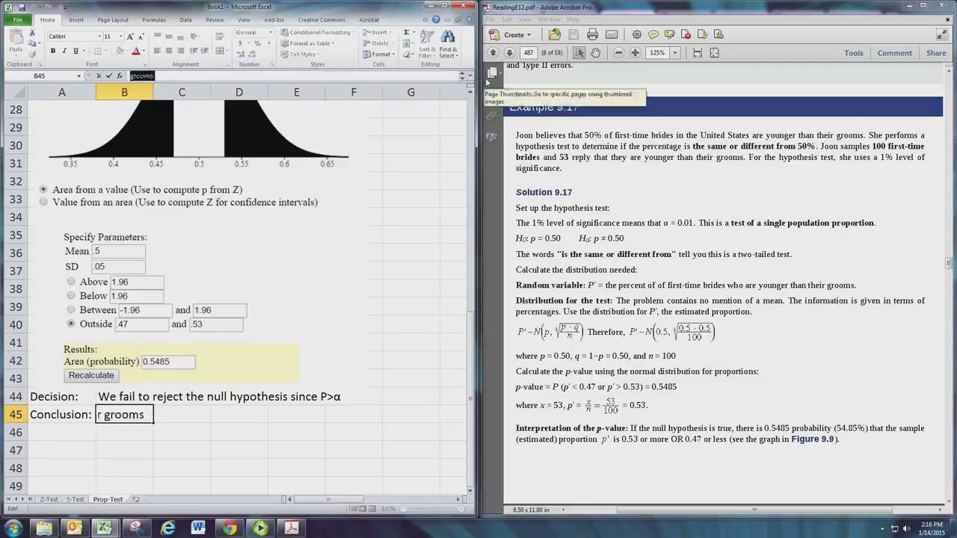
{"action": "key", "text": "ctrl+x"}
{"action": "key", "text": "Return"}
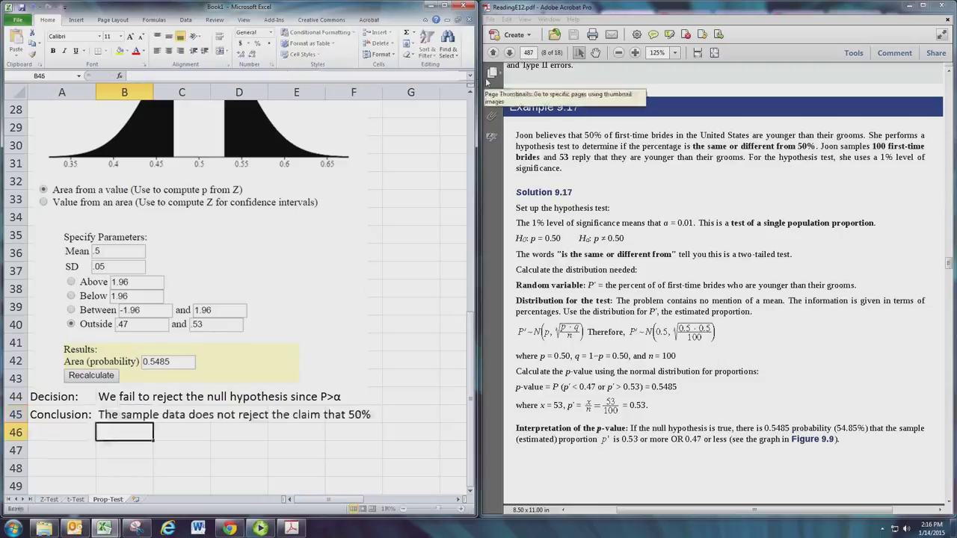
{"action": "key", "text": "ctrl+v"}
{"action": "left_click", "coordinate": [263, 449]}
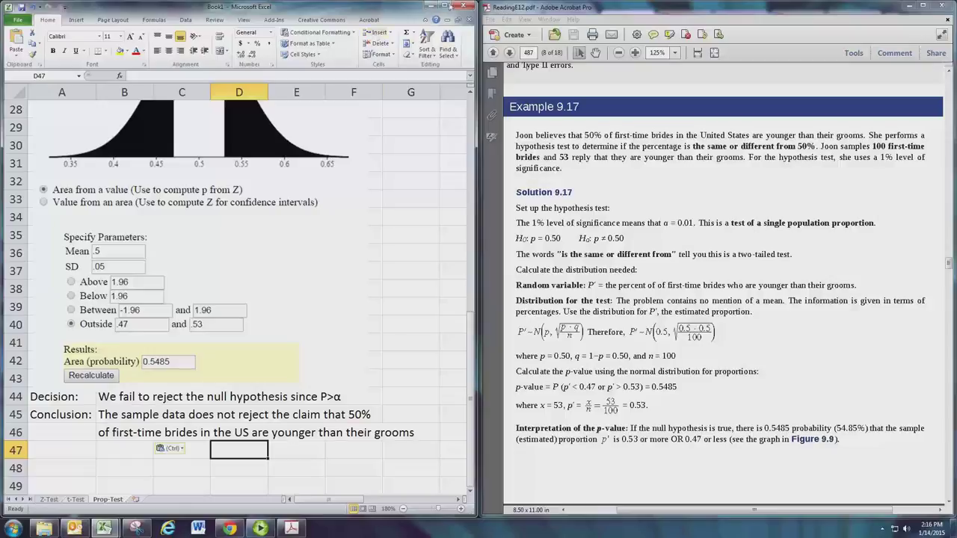
Clear the old mean-test block in I3:P45, removing its contents and grey fills via the Normal style
{"action": "left_click", "coordinate": [450, 6]}
{"action": "left_click", "coordinate": [584, 263]}
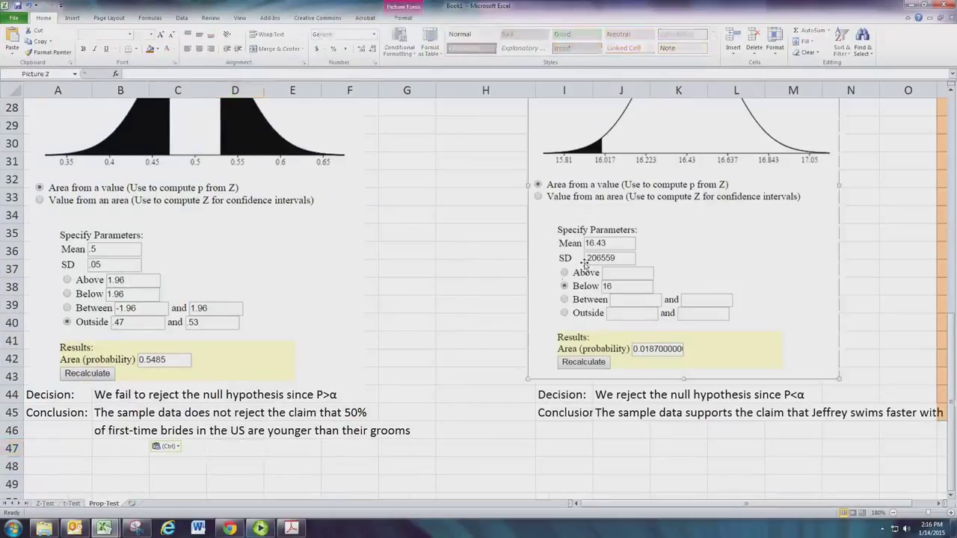
{"action": "key", "text": "Escape"}
{"action": "scroll", "coordinate": [583, 262], "scroll_direction": "up", "scroll_amount": 9}
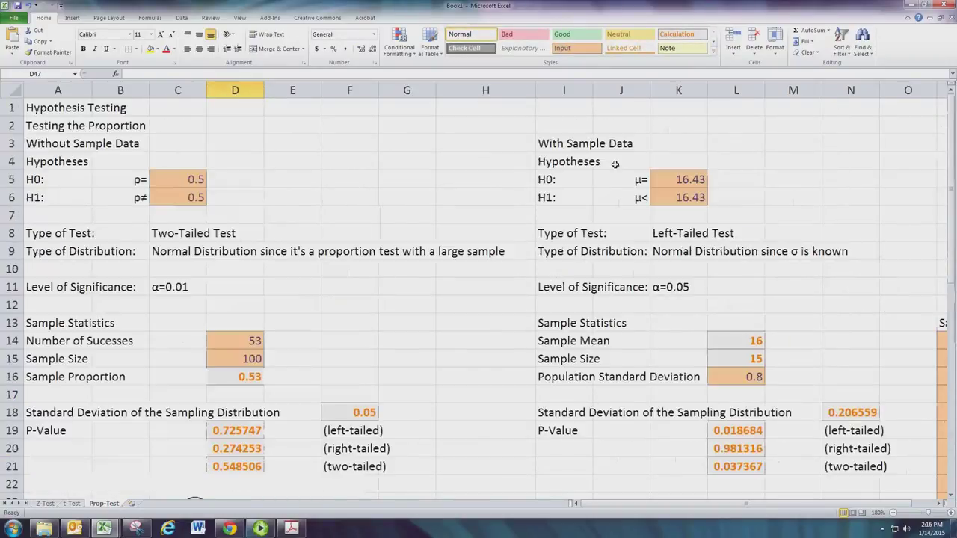
{"action": "left_click_drag", "start_coordinate": [557, 144], "coordinate": [823, 454]}
{"action": "scroll", "coordinate": [823, 453], "scroll_direction": "up", "scroll_amount": 8}
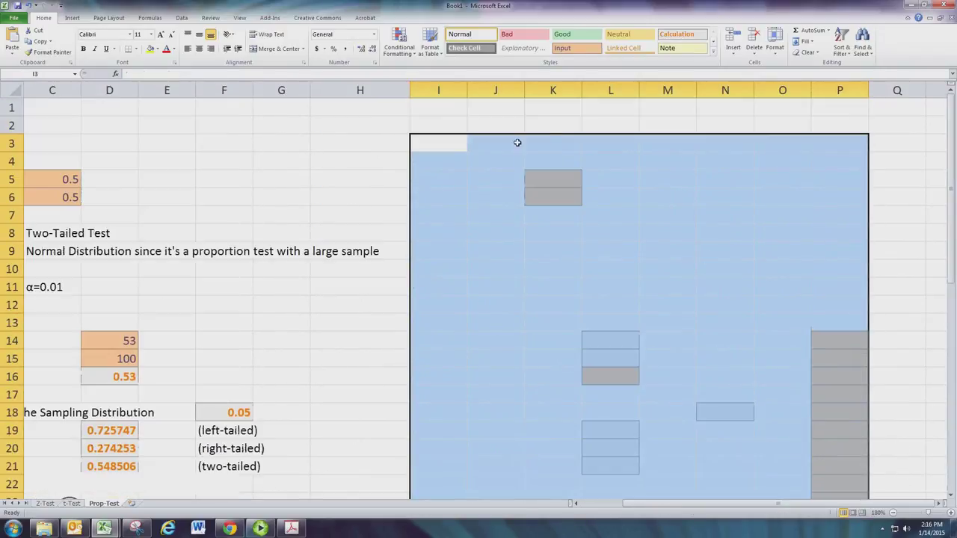
{"action": "left_click", "coordinate": [479, 38]}
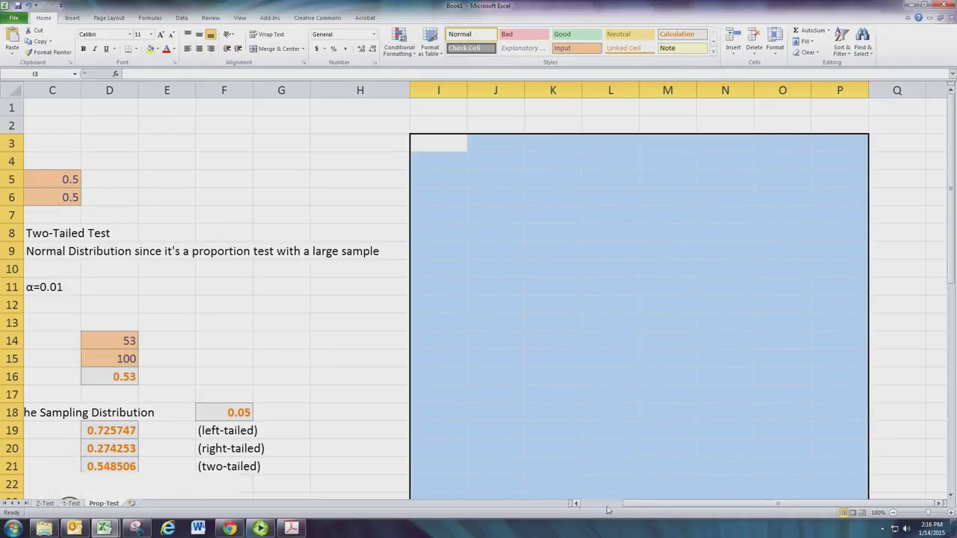
{"action": "scroll", "coordinate": [335, 423], "scroll_direction": "left", "scroll_amount": 2}
{"action": "left_click", "coordinate": [257, 302]}
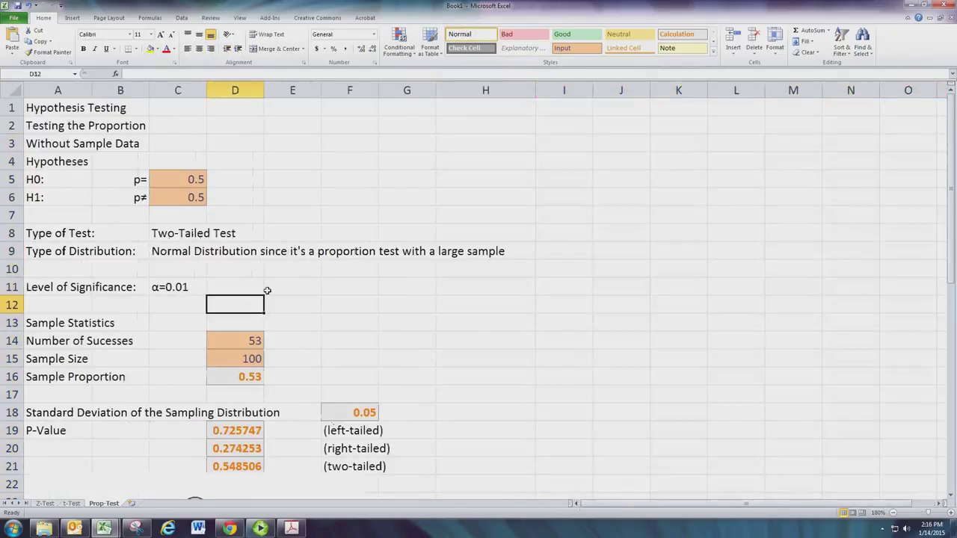
{"action": "scroll", "coordinate": [268, 290], "scroll_direction": "down", "scroll_amount": 7}
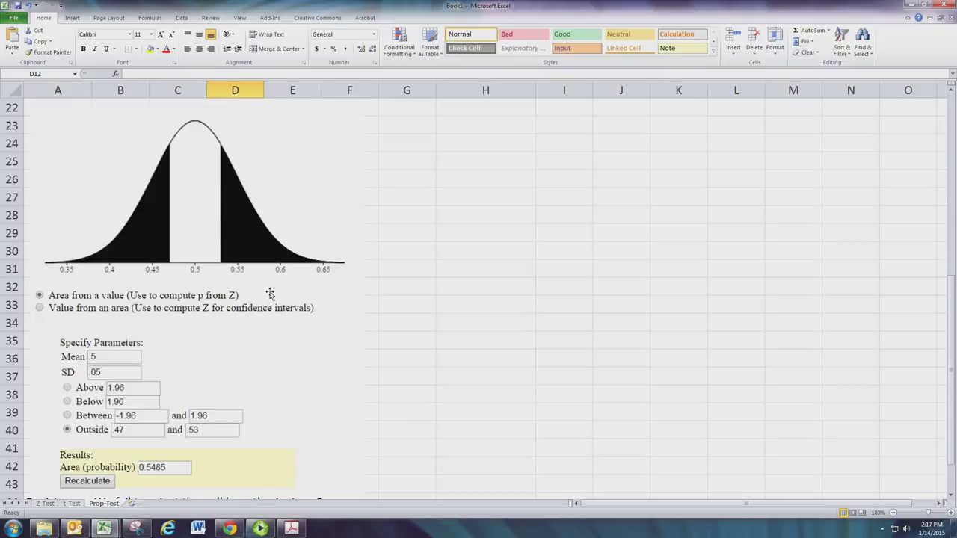
{"action": "scroll", "coordinate": [270, 294], "scroll_direction": "up", "scroll_amount": 7}
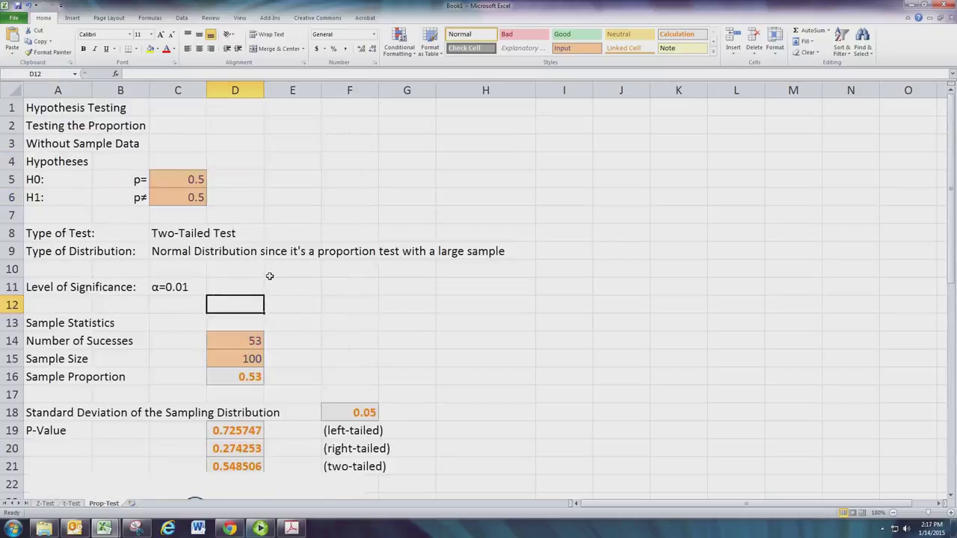